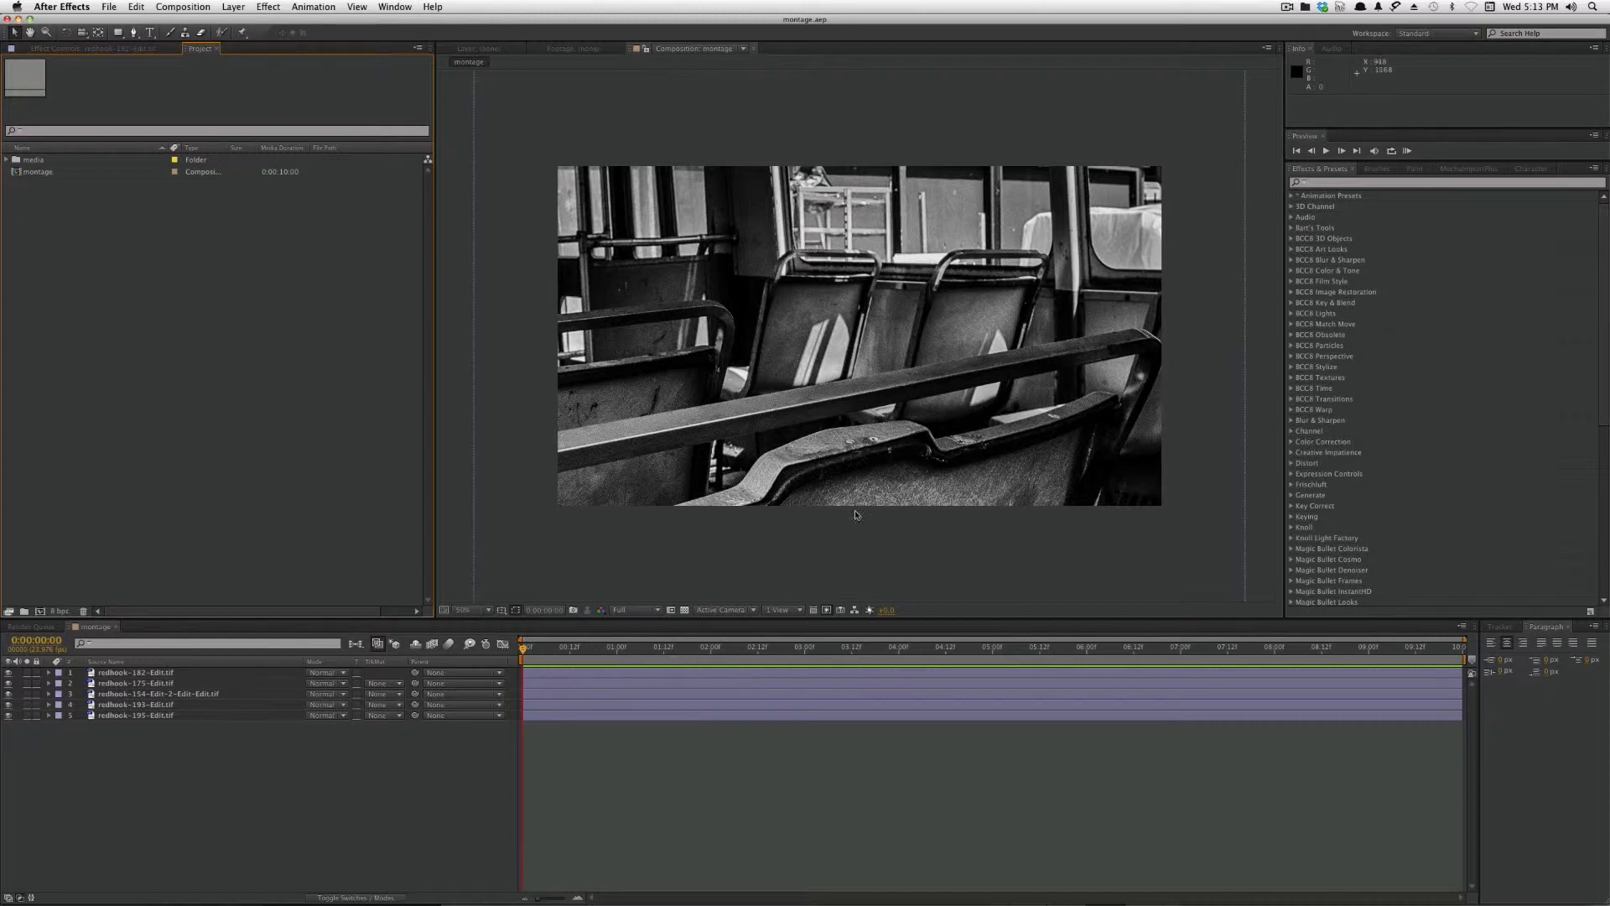
- Apply the Prolost Burns animation preset to all five redhook layers in the montage composition
left_click(166, 837)
key("super+a")
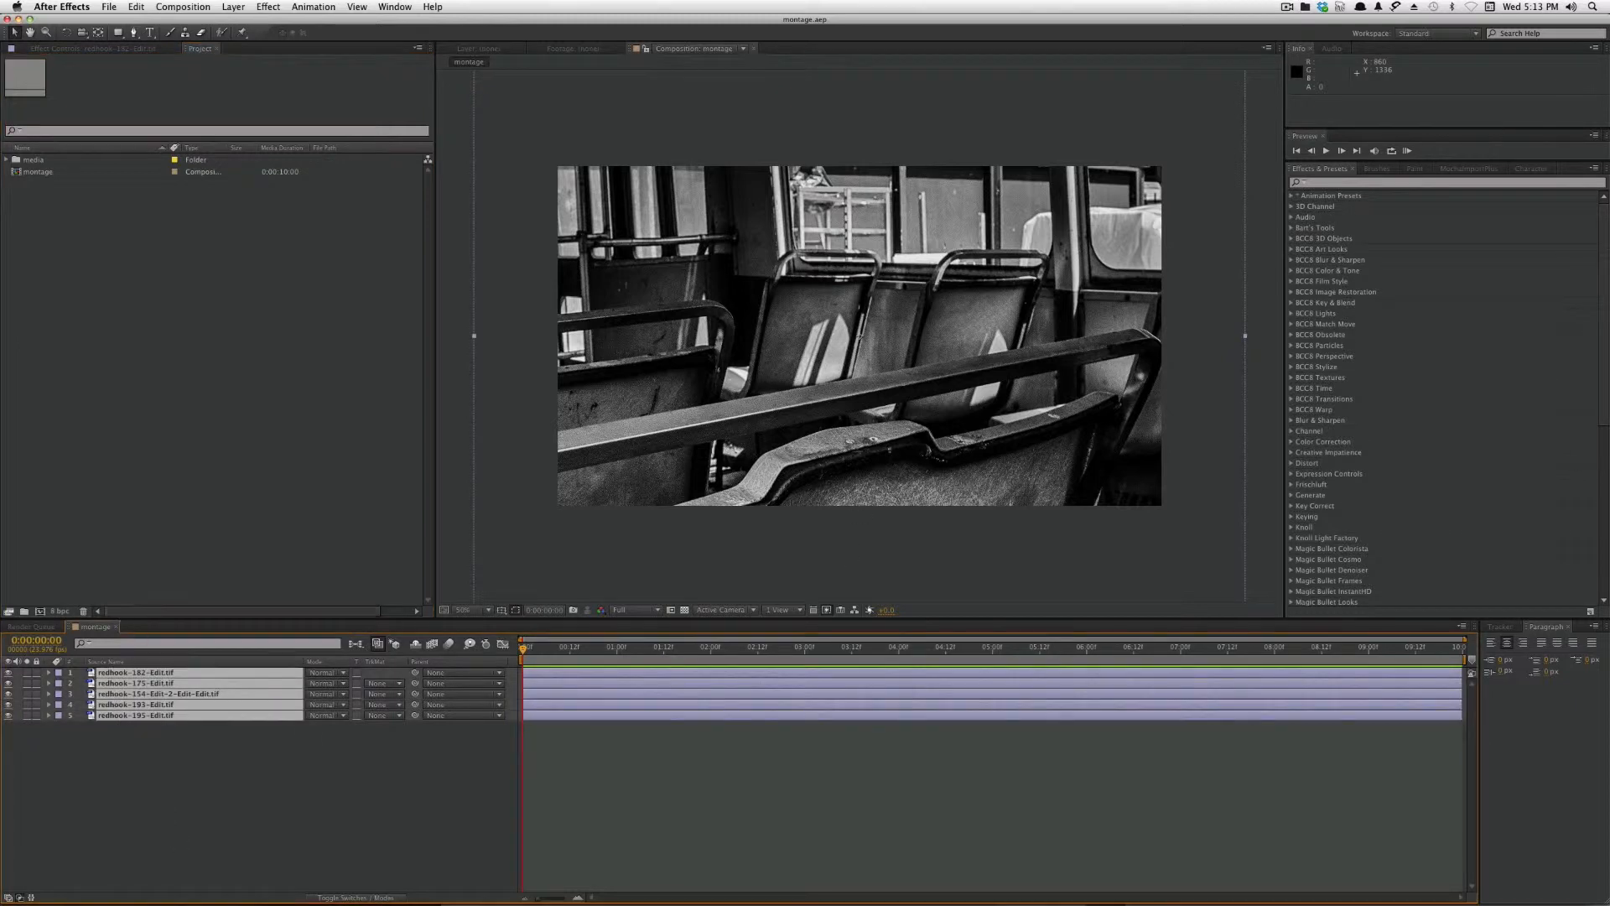
left_click(1332, 183)
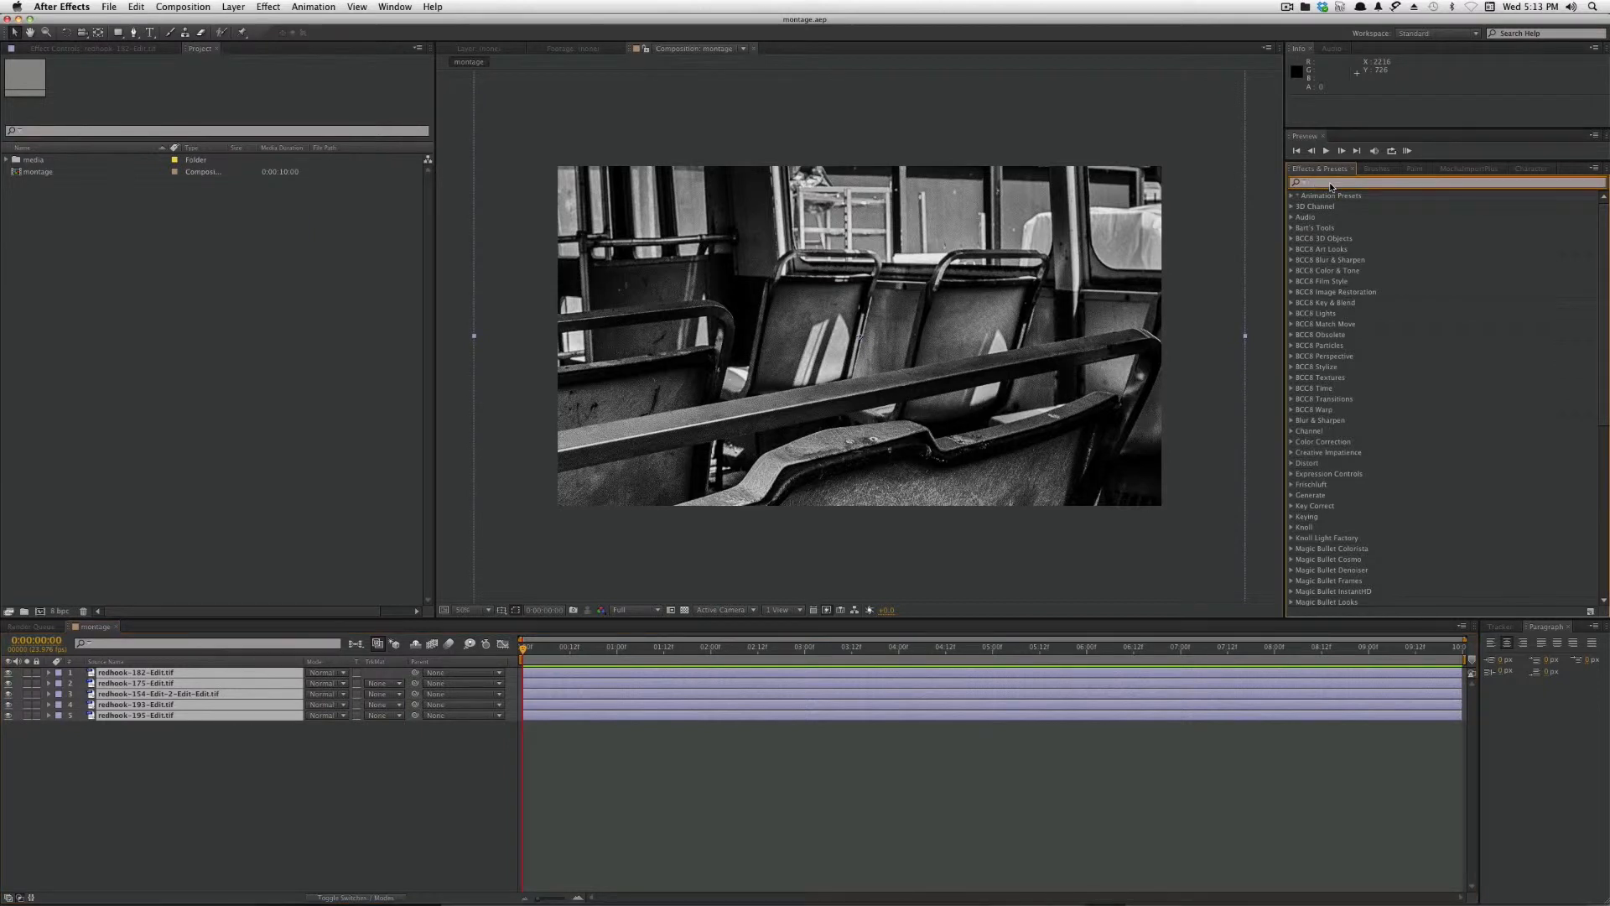
type("prolost")
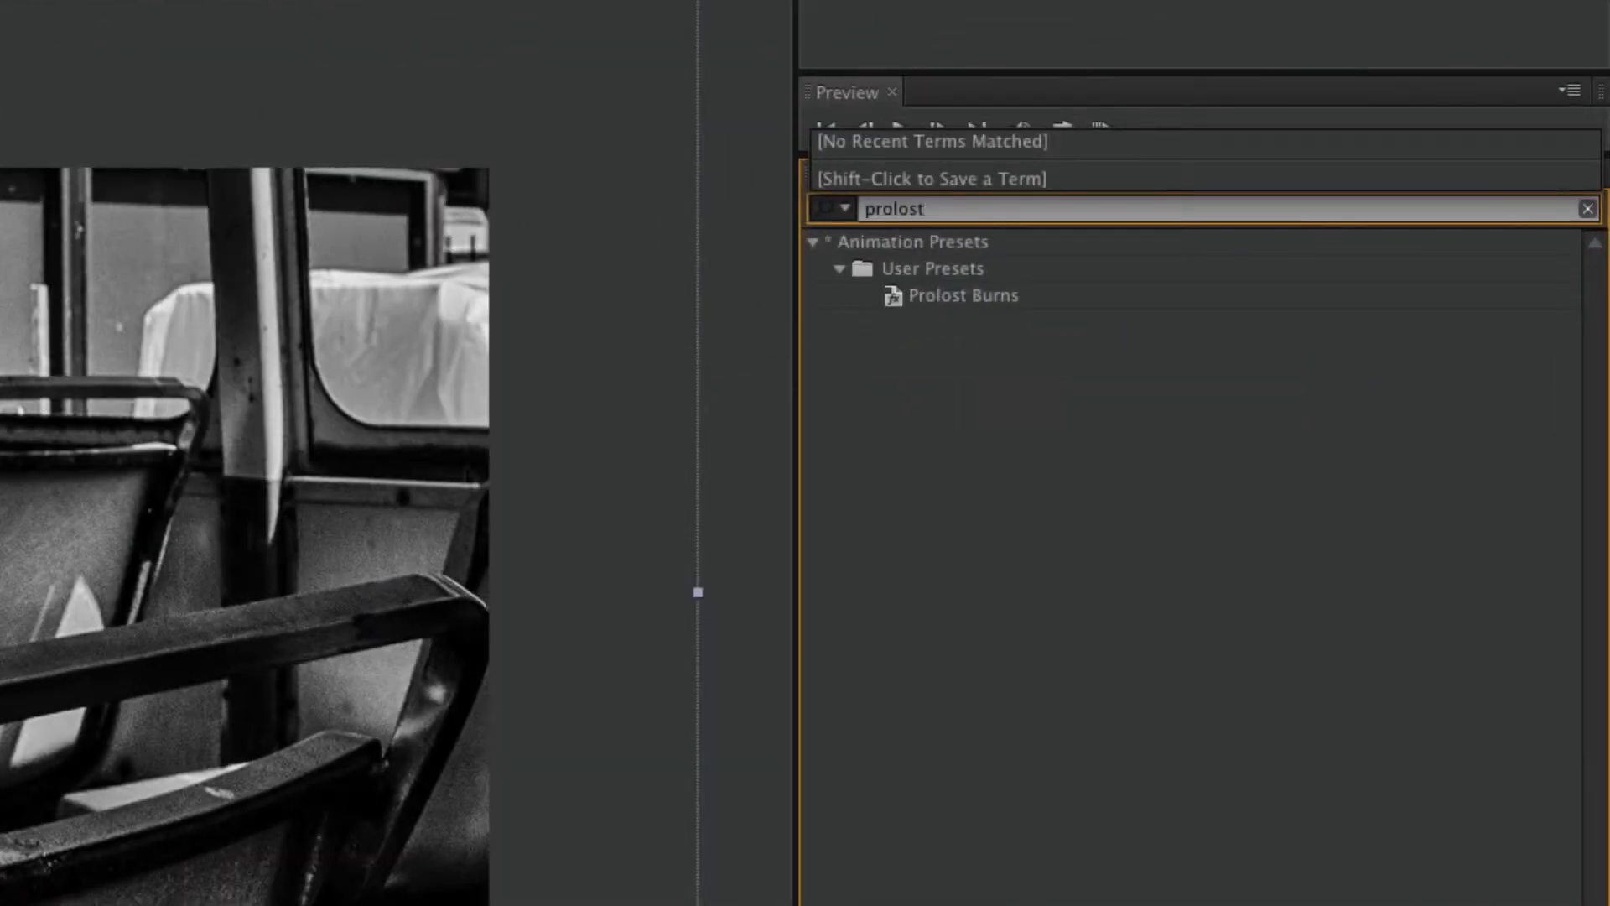
left_click(899, 304)
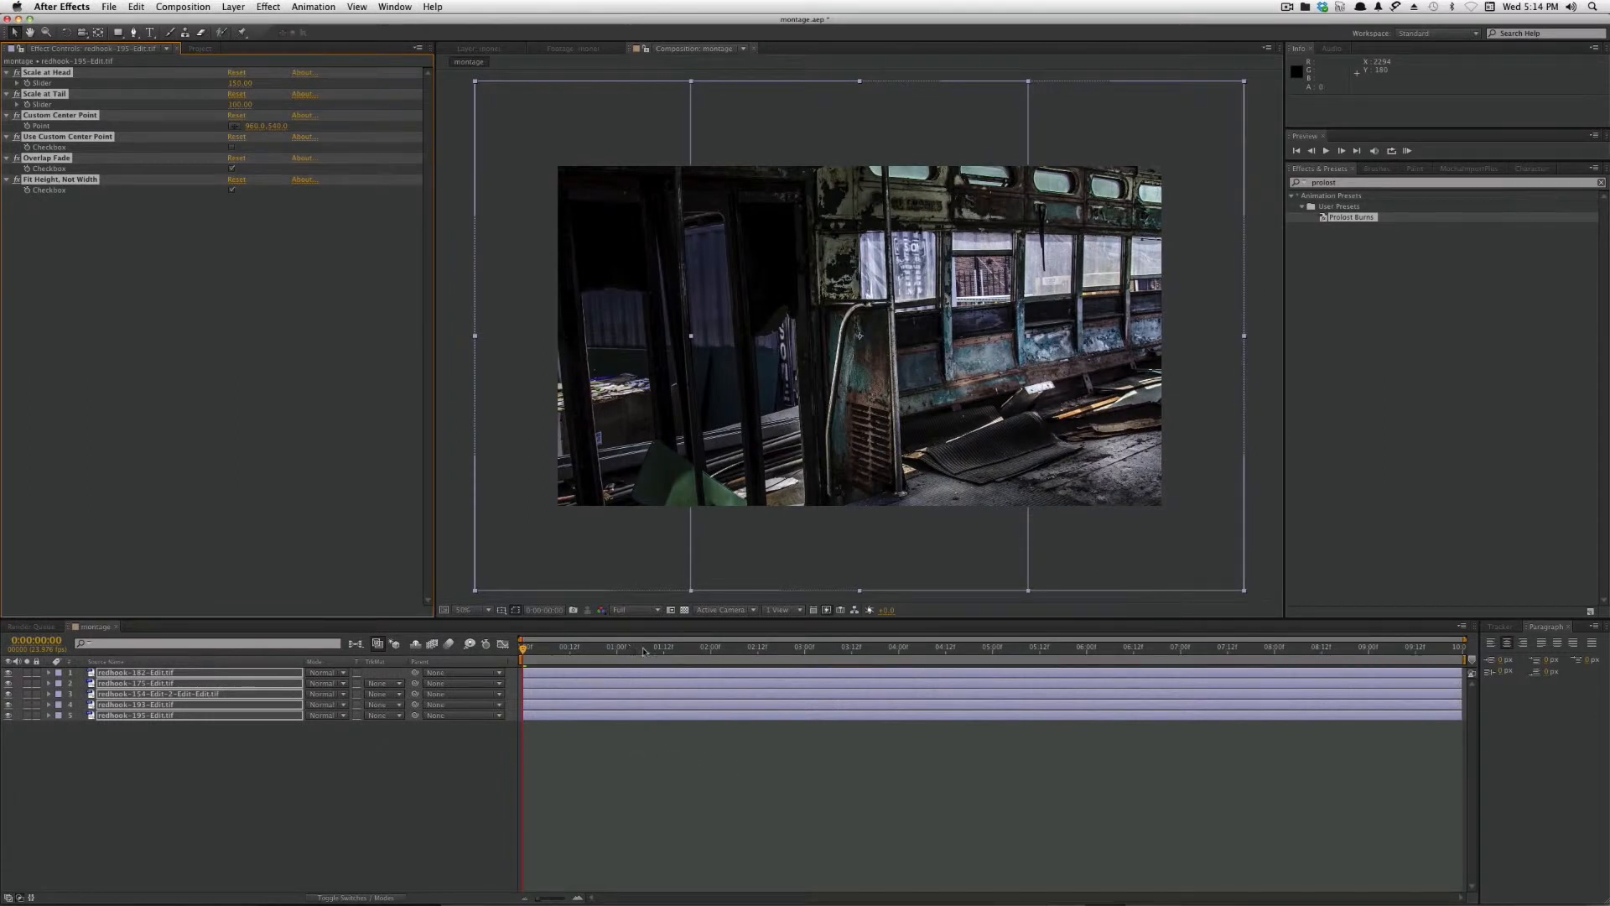
- Trim the out points of all five layers to the current time at 0:00:01:18
left_click(687, 650)
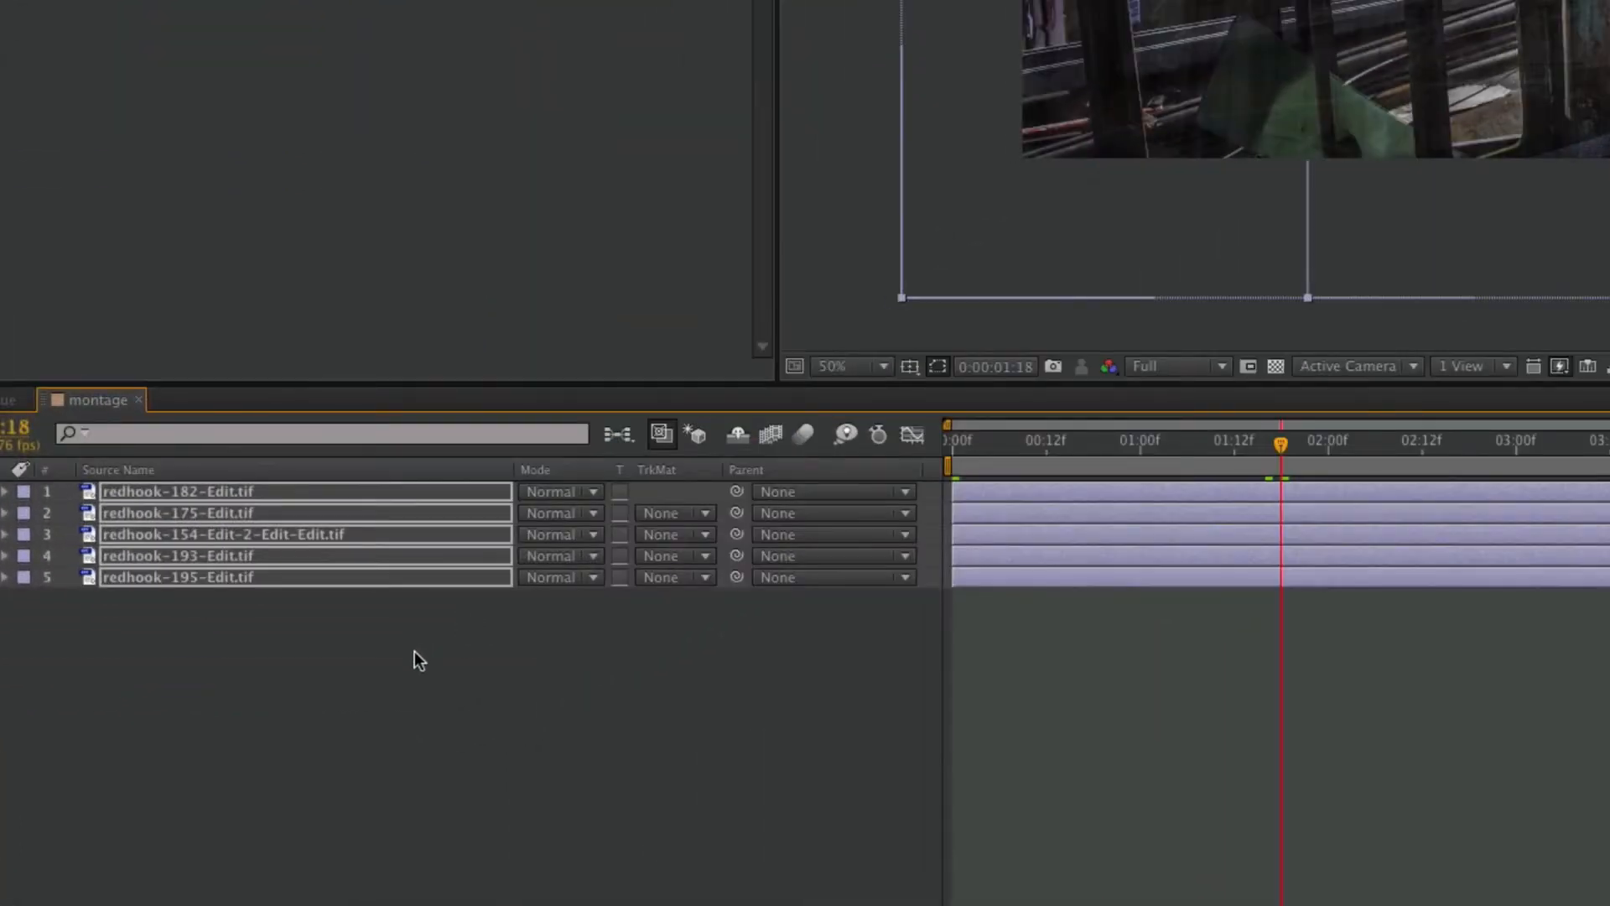
left_click(414, 651)
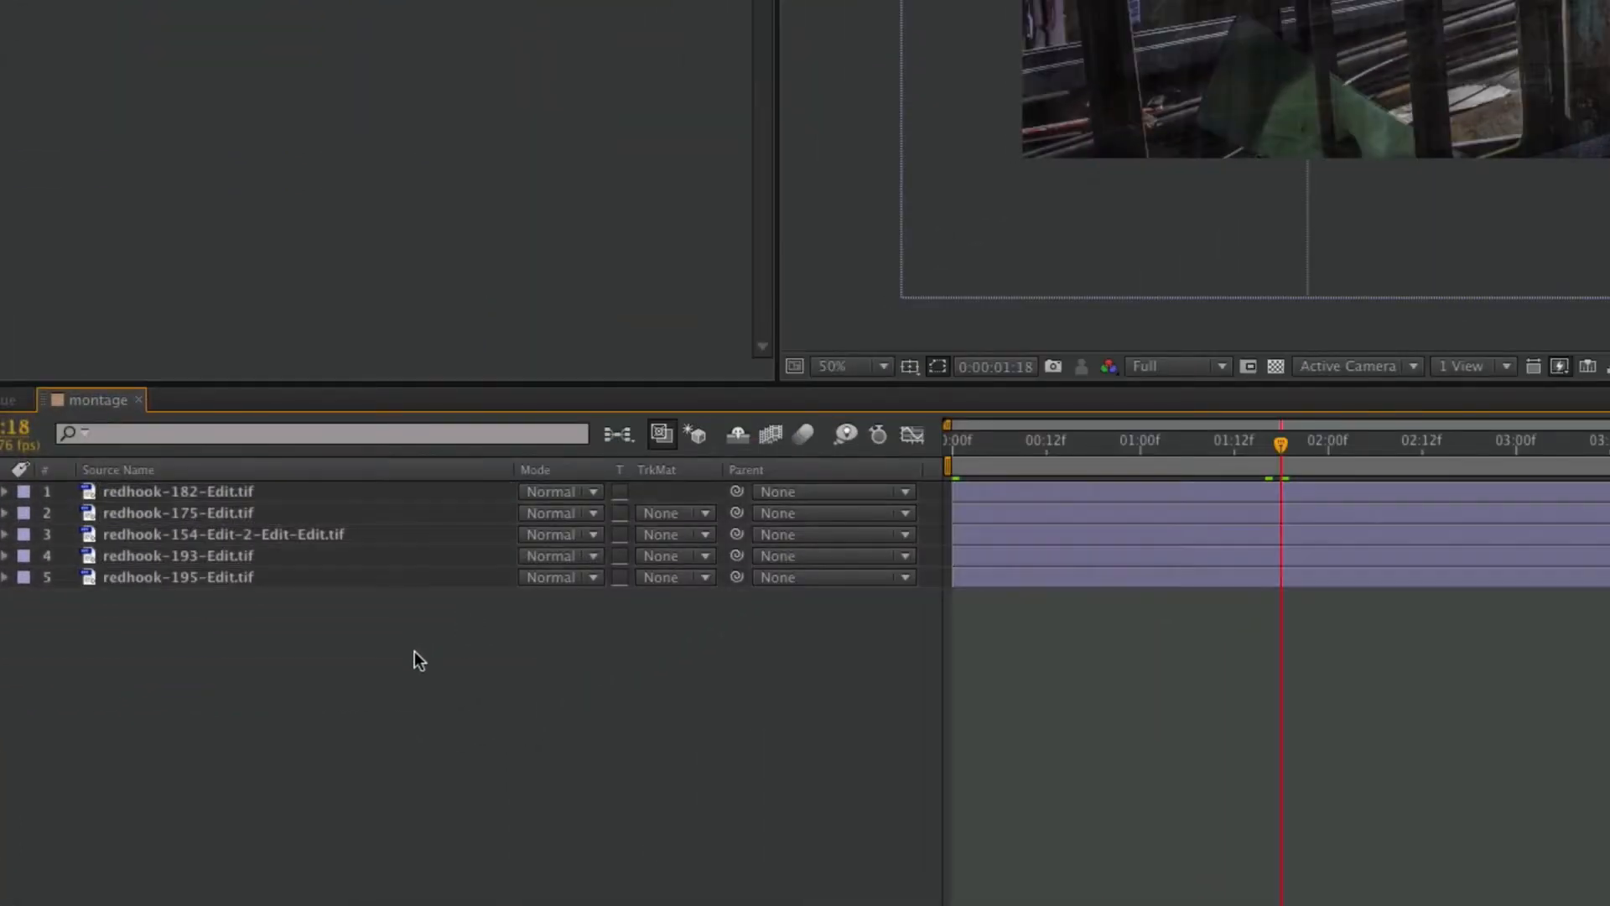
left_click(338, 503)
left_click(335, 499)
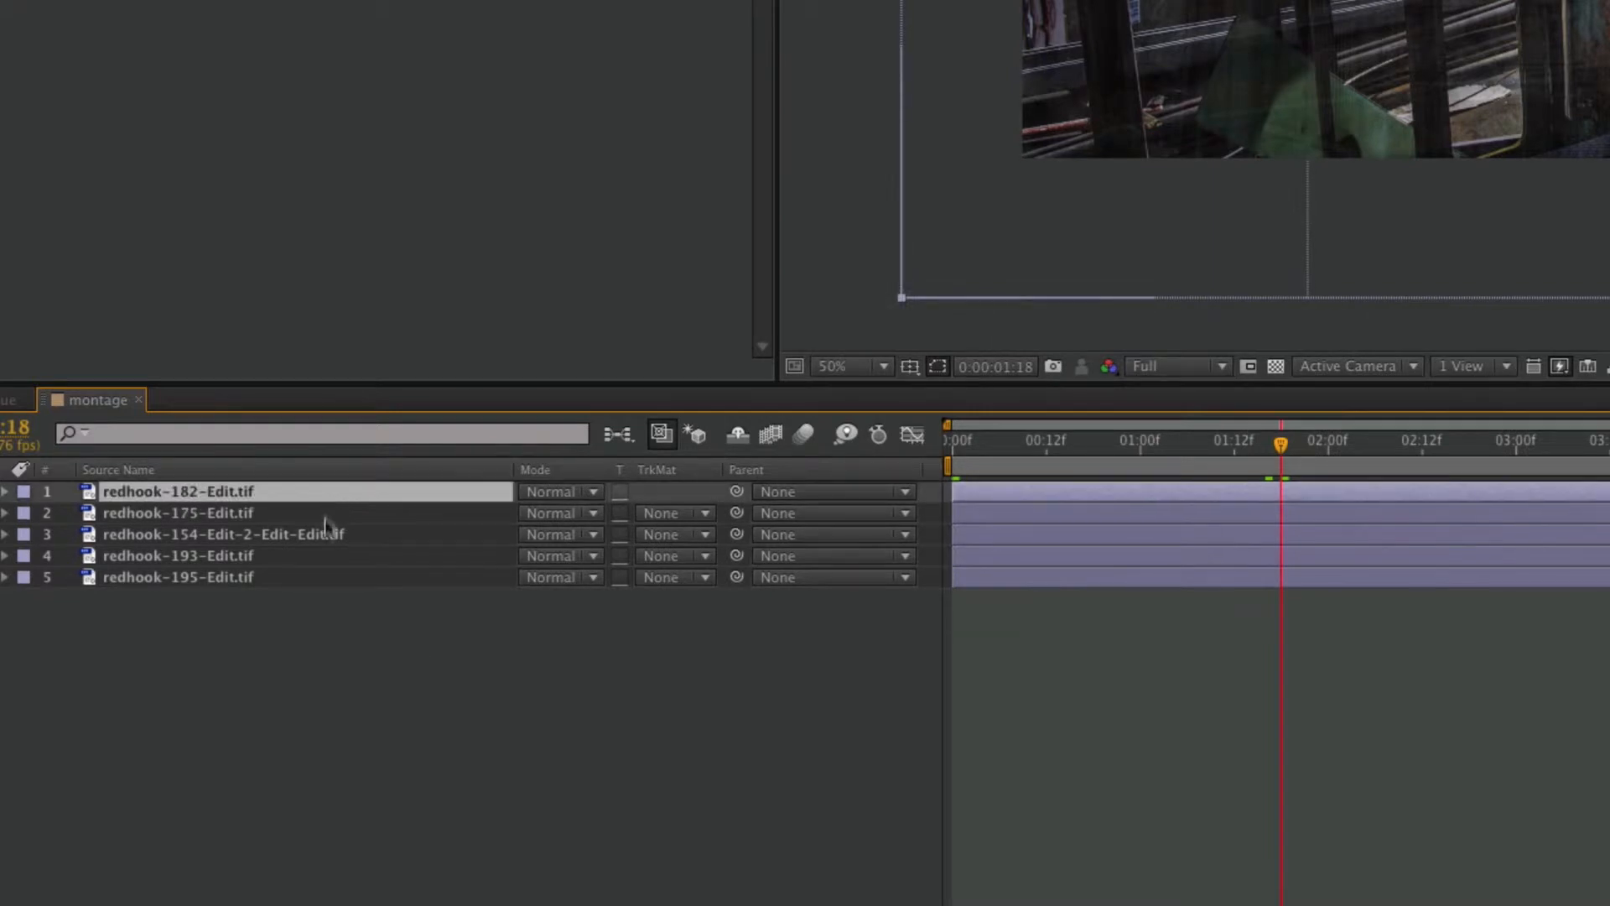
left_click(324, 571, "shift")
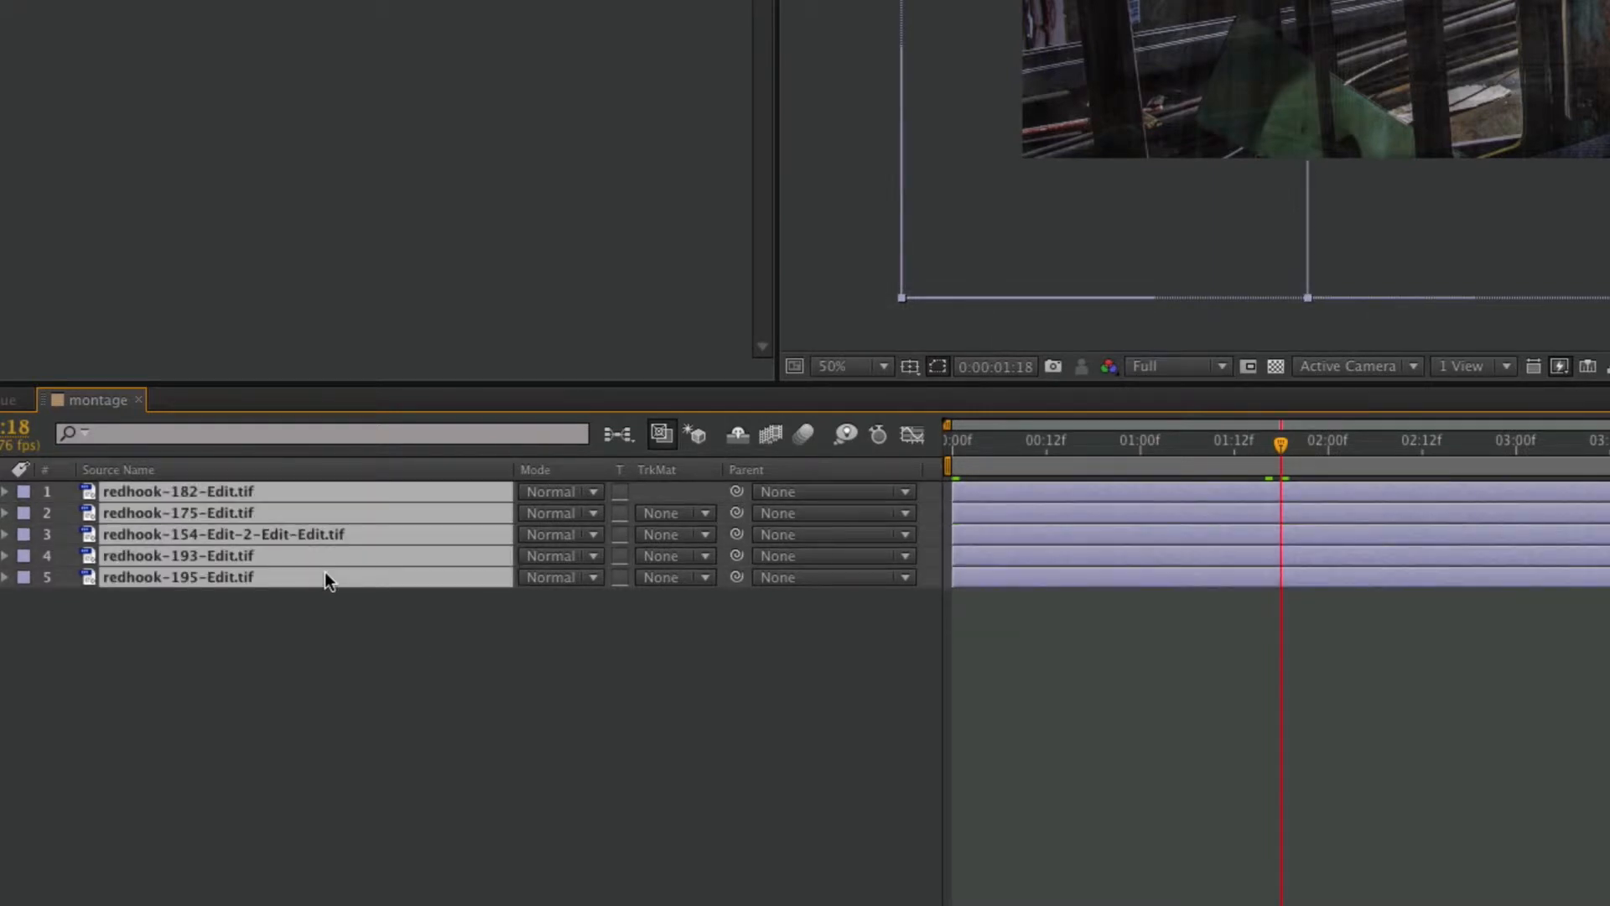
key("alt+bracketright")
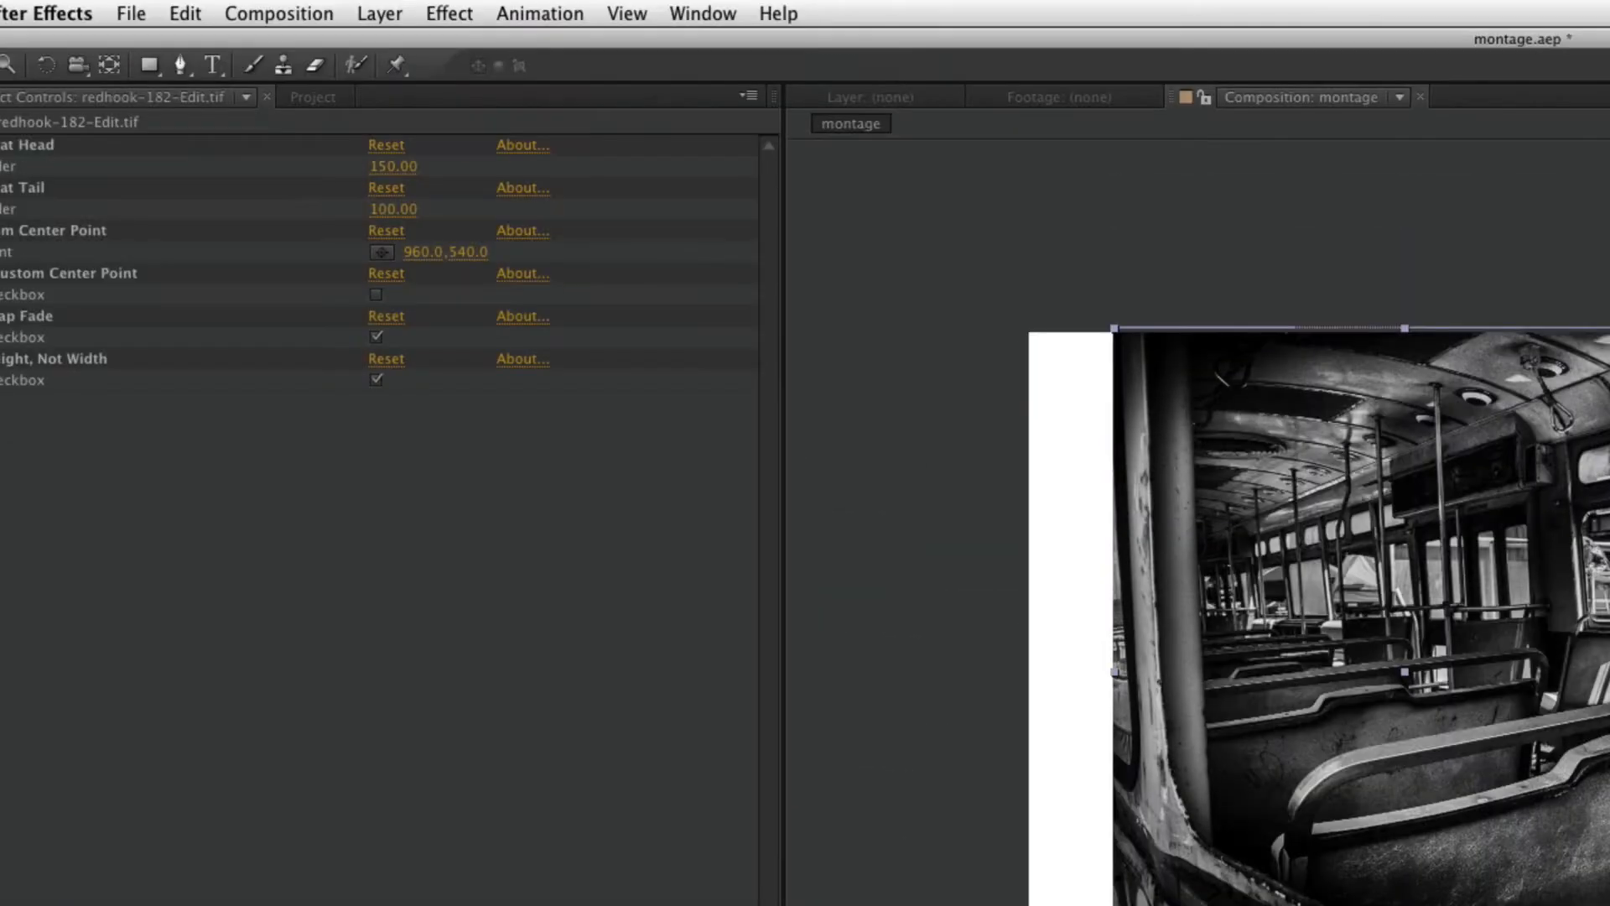
- Sequence the selected layers from the top layer down, with a 10-frame overlap and no transition
left_click(553, 10)
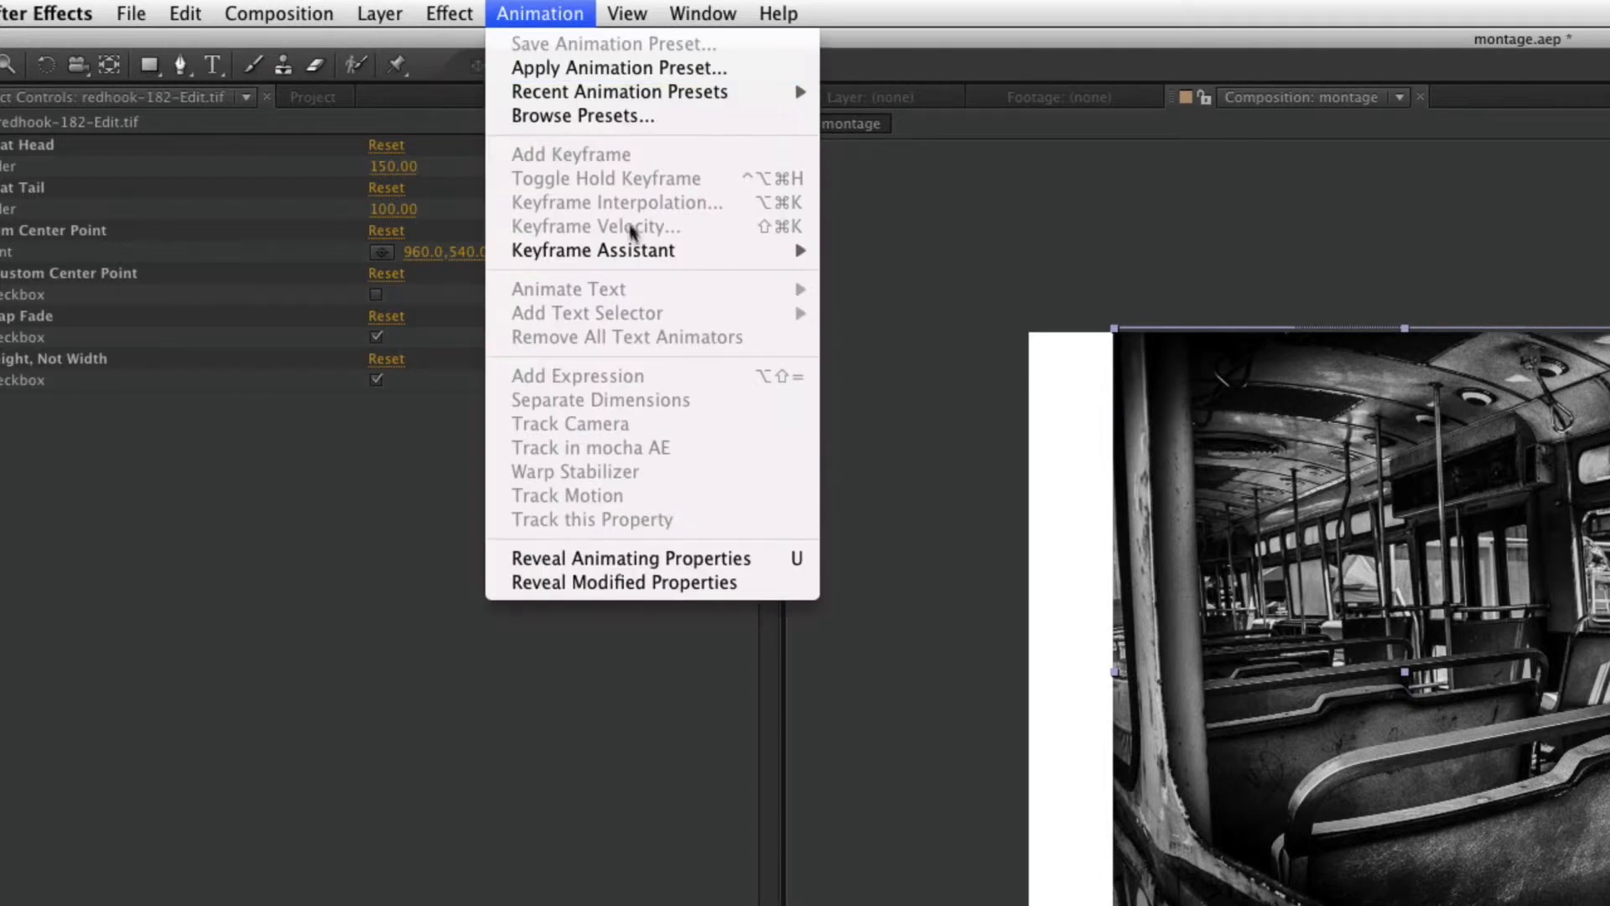
mouse_move(637, 248)
left_click(897, 419)
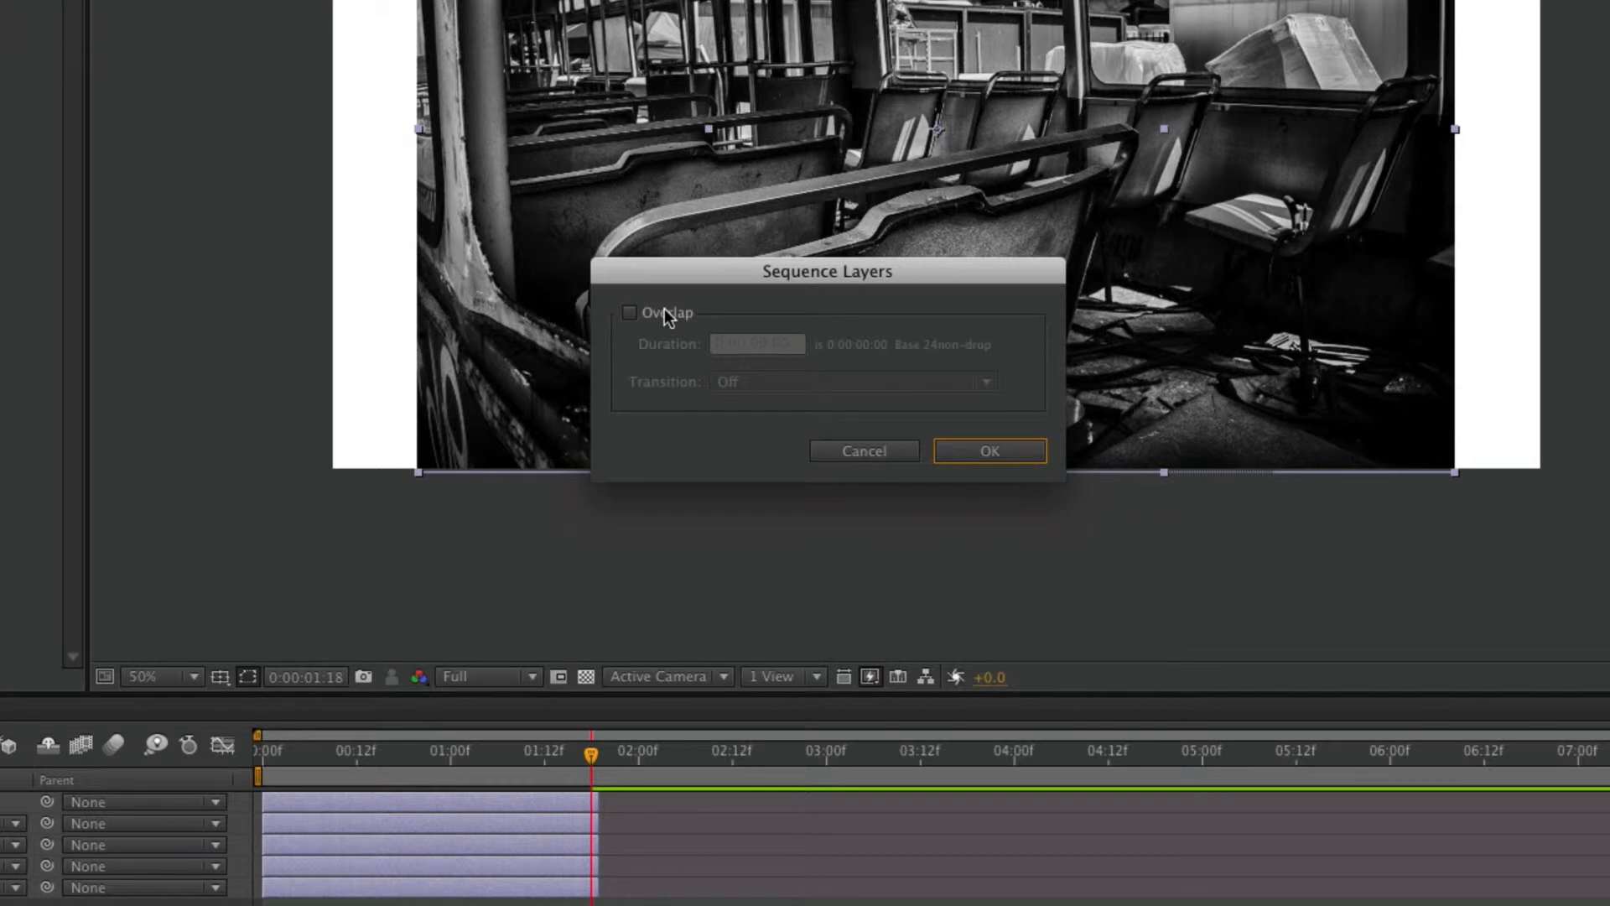
left_click(664, 309)
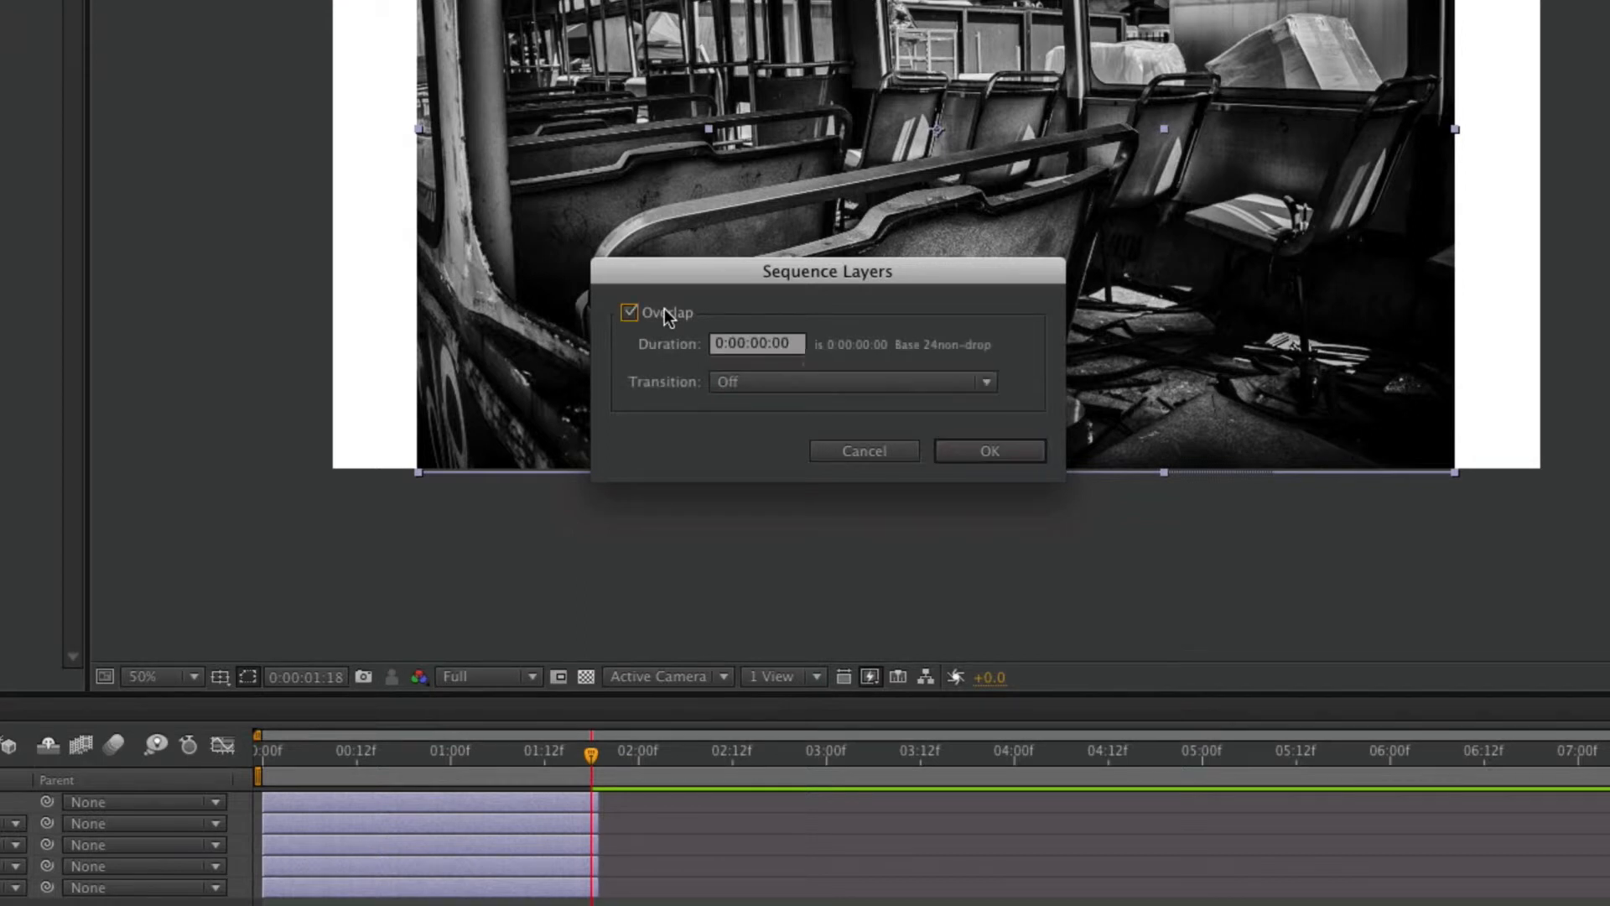
left_click(798, 343)
key("BackSpace")
key("BackSpace")
type("10")
key("Return")
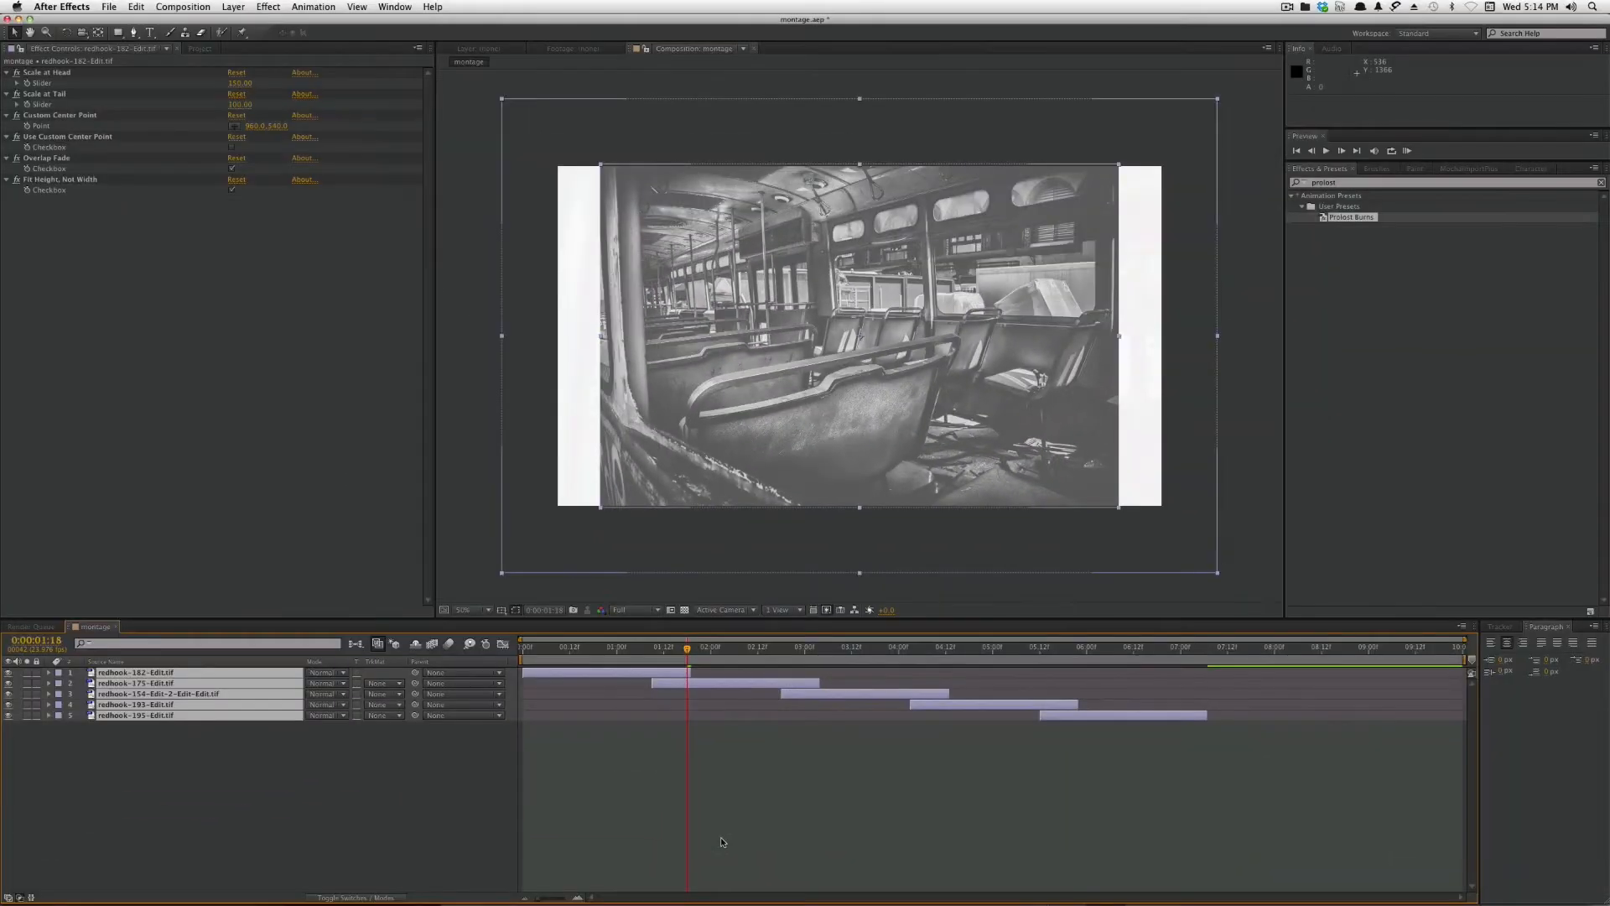
- Preview the sequenced layers across the timeline to check the fades at their overlaps
left_click(721, 842)
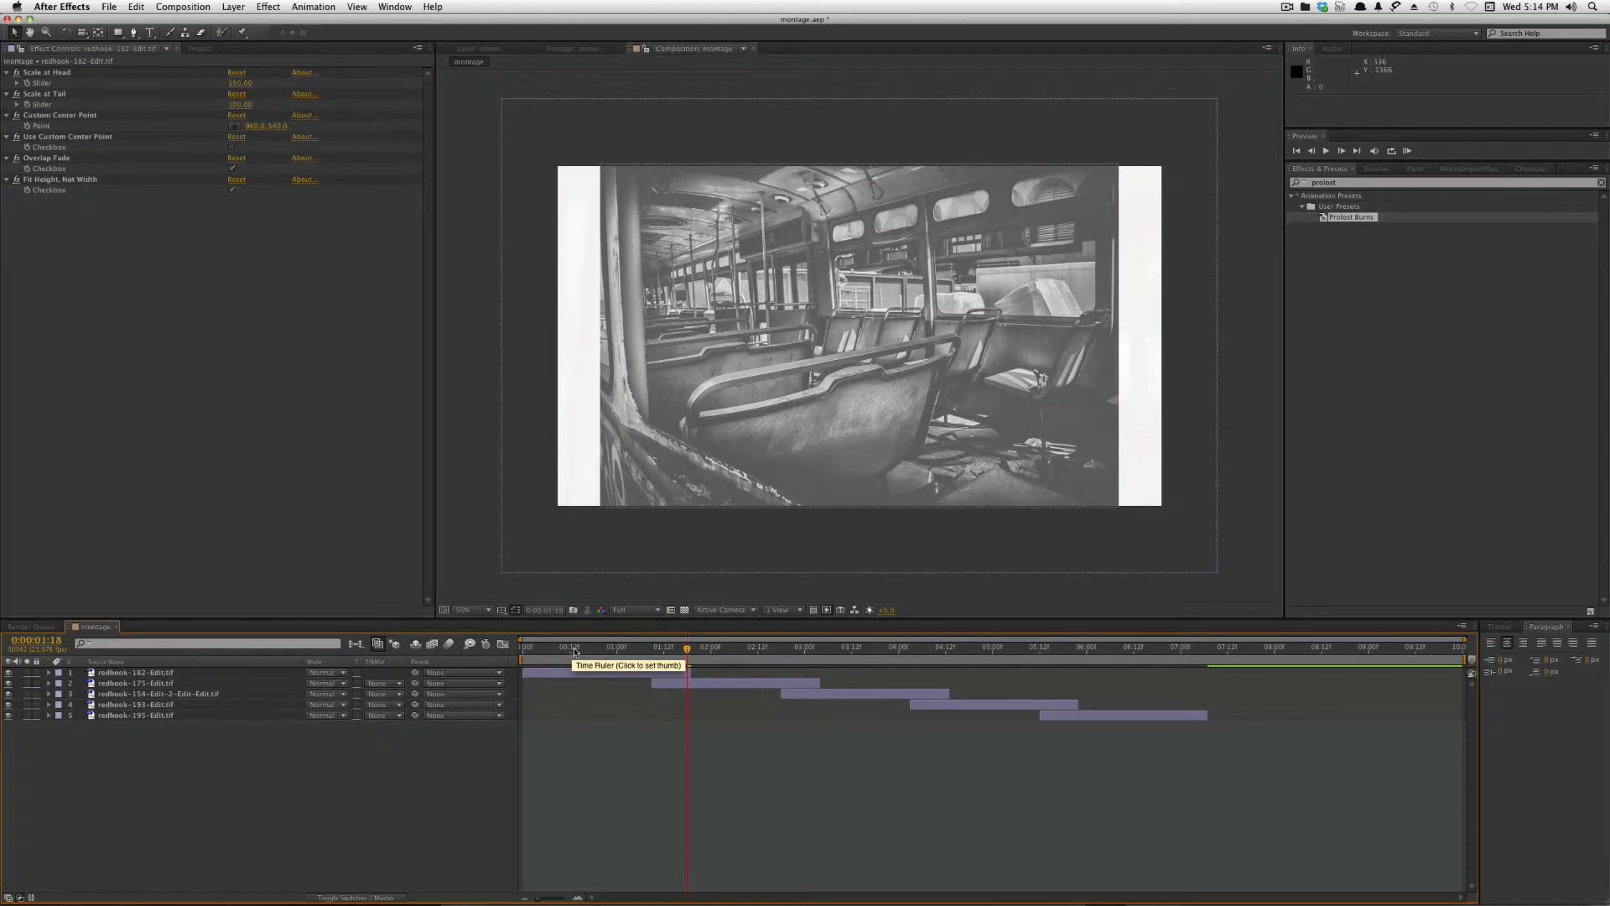
left_click_drag(595, 652, 823, 687)
key("space")
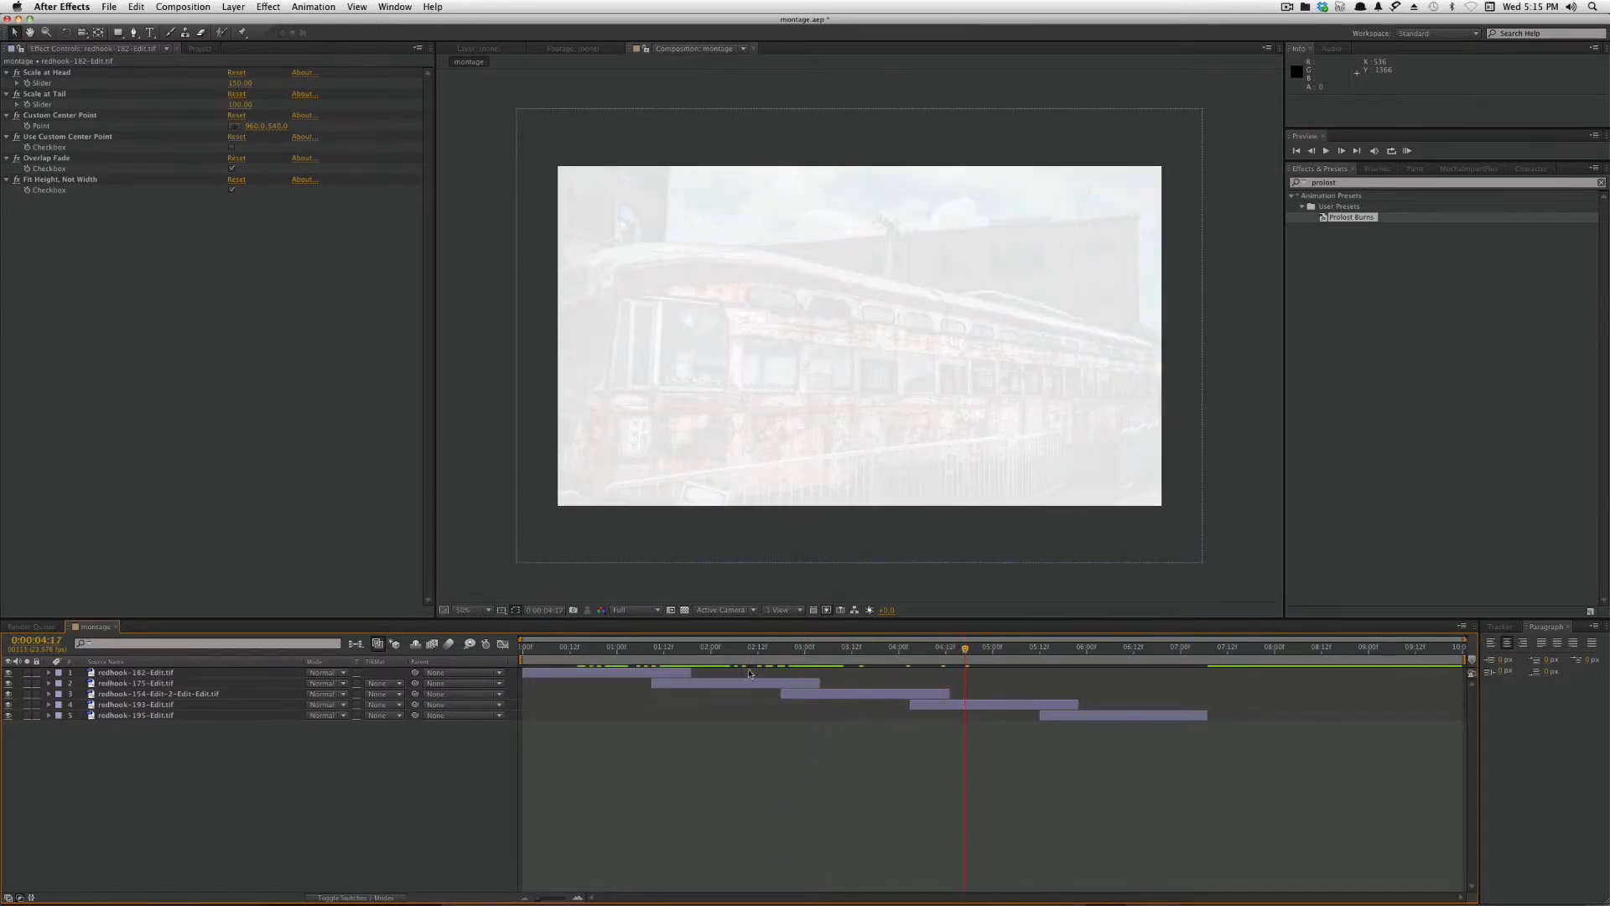
- Undo the layer sequencing and leave all layers deselected
key("super+z")
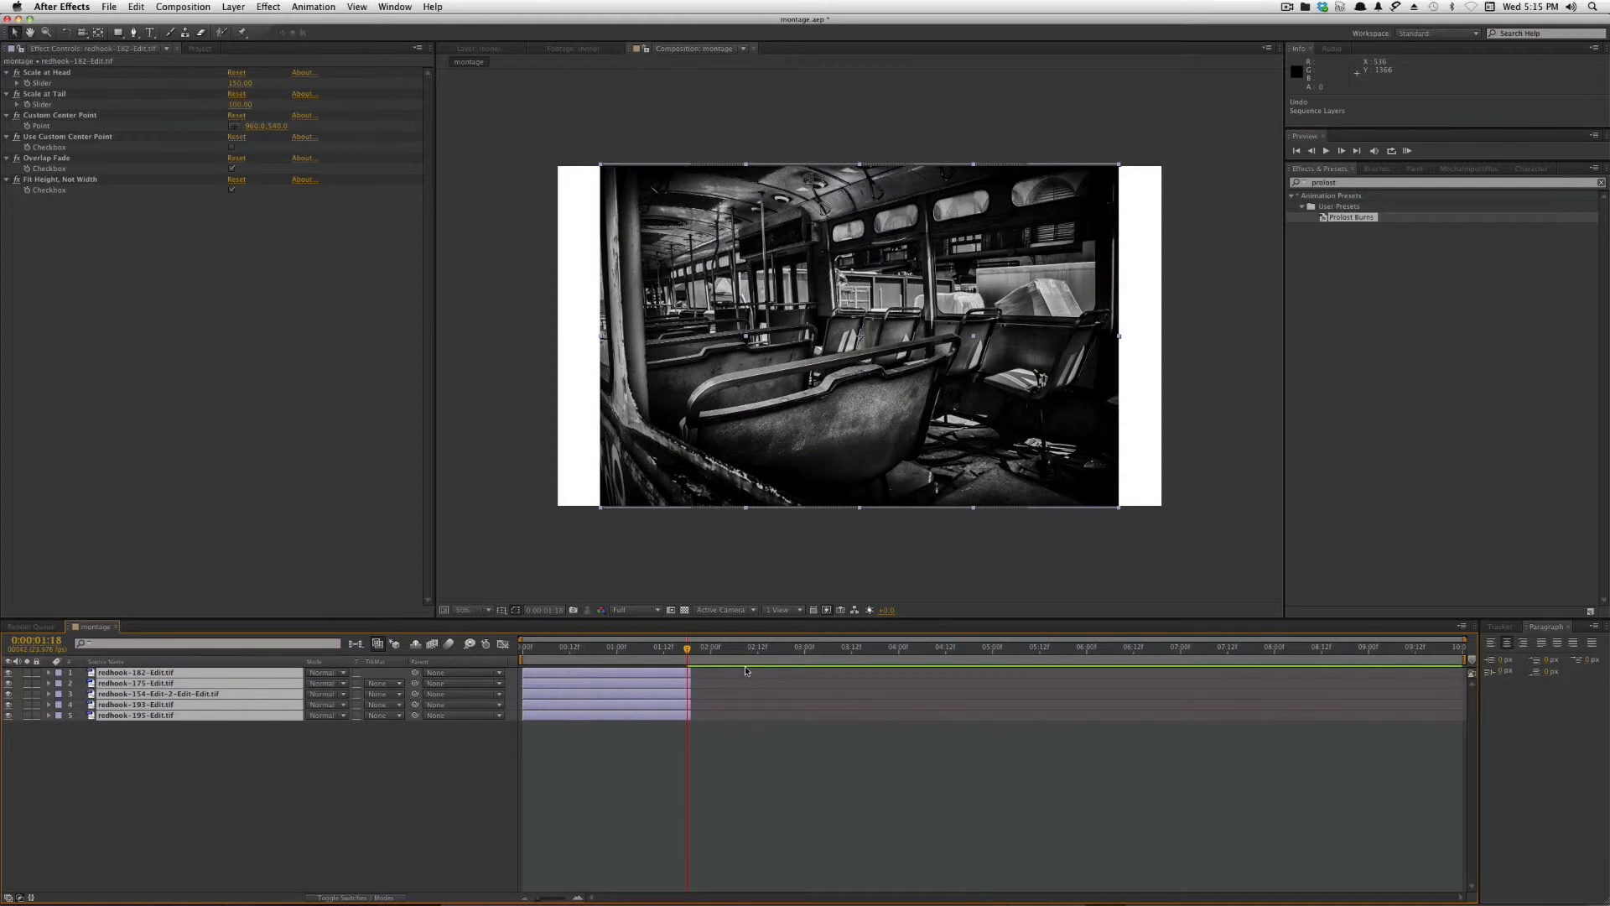
left_click(166, 722)
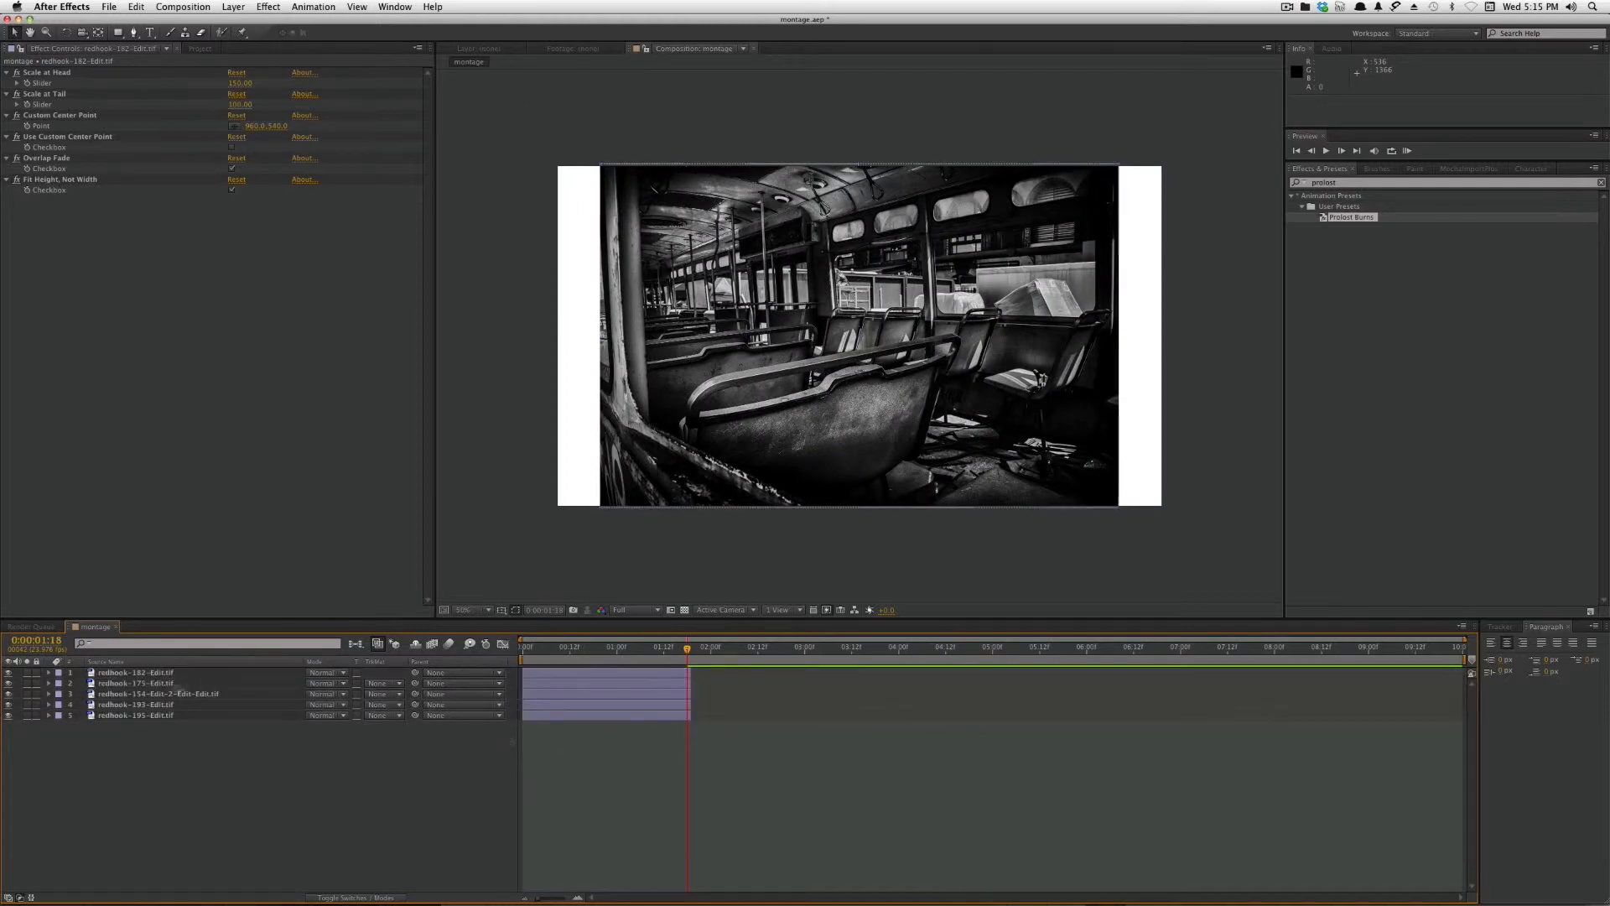
left_click(167, 717)
left_click(154, 672)
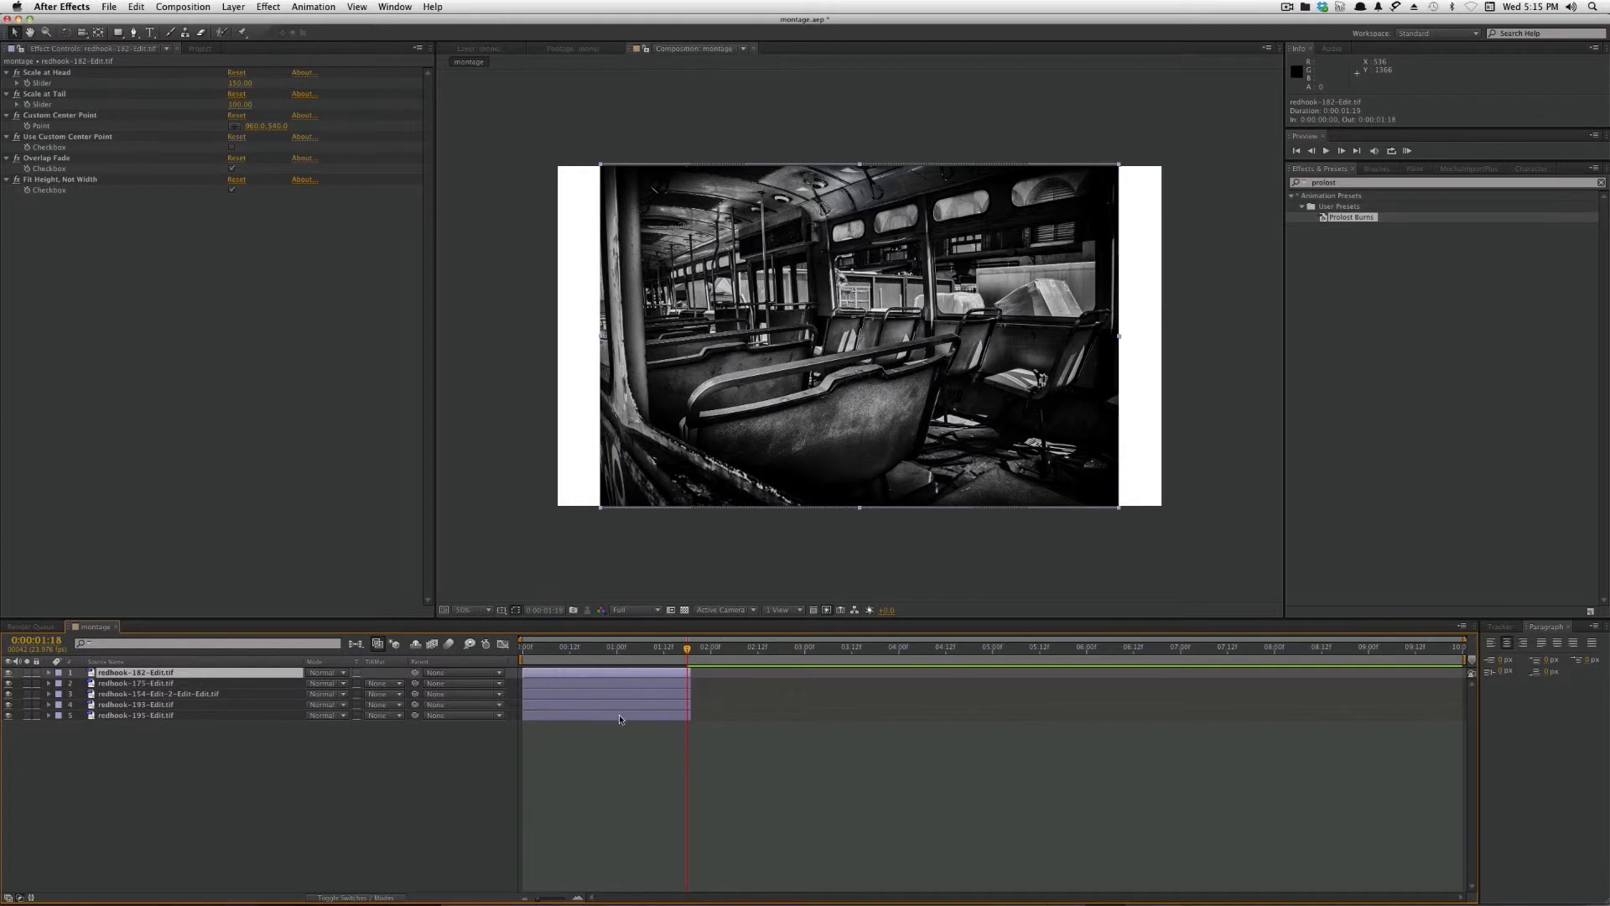
left_click(176, 773)
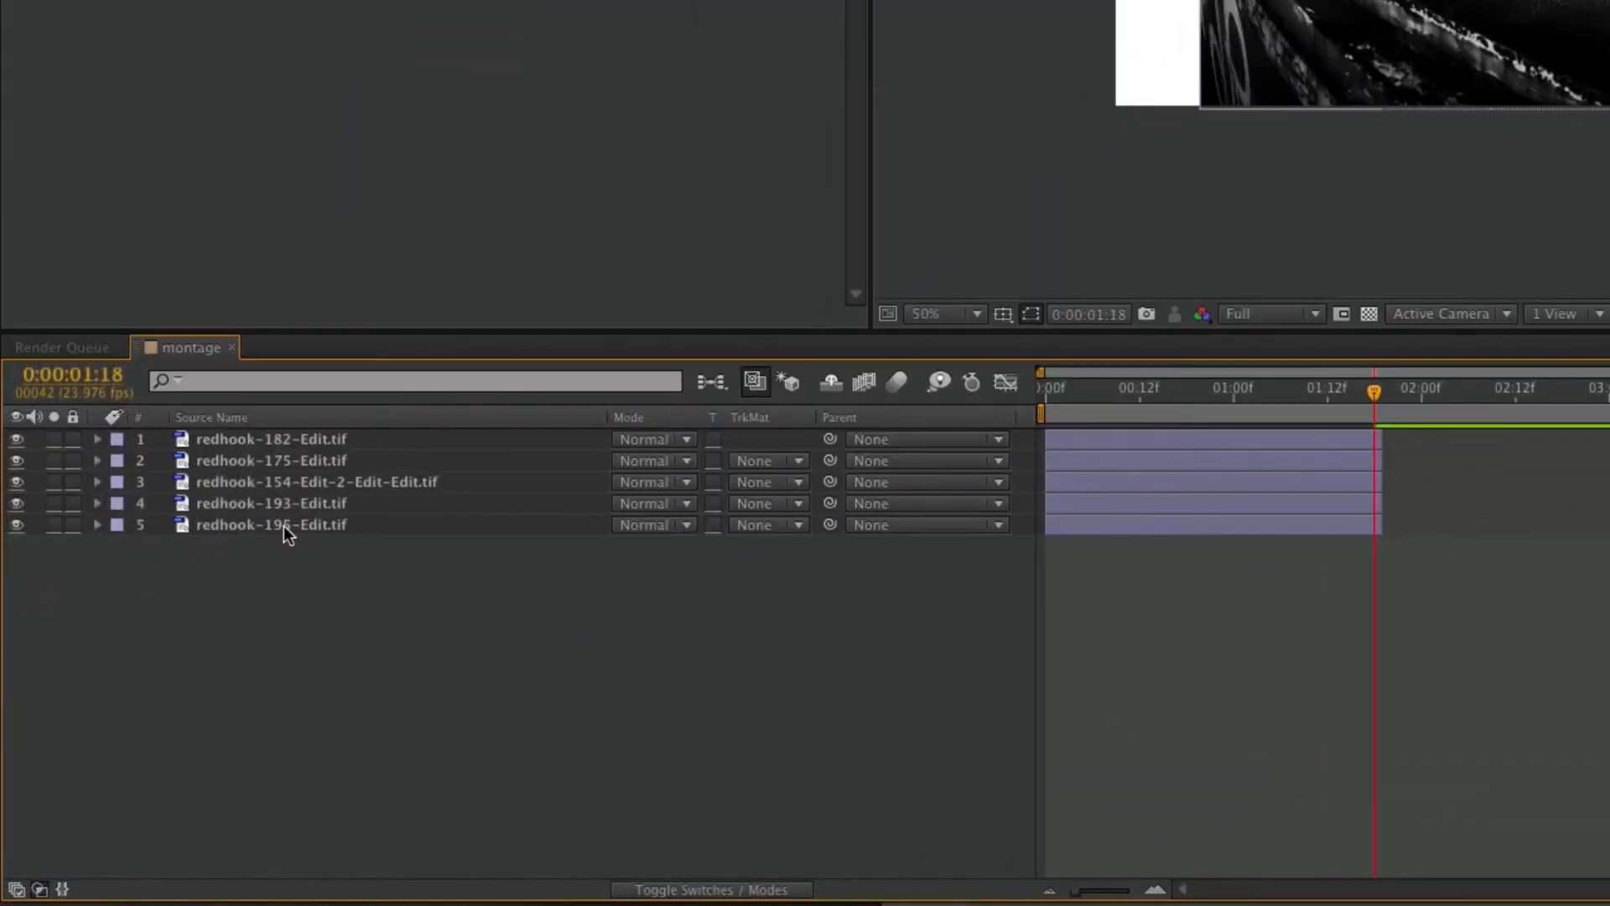
- Select the layers from redhook-195-Edit.tif up to redhook-182-Edit.tif and sequence them in that order with a 10-frame overlap
left_click(283, 525)
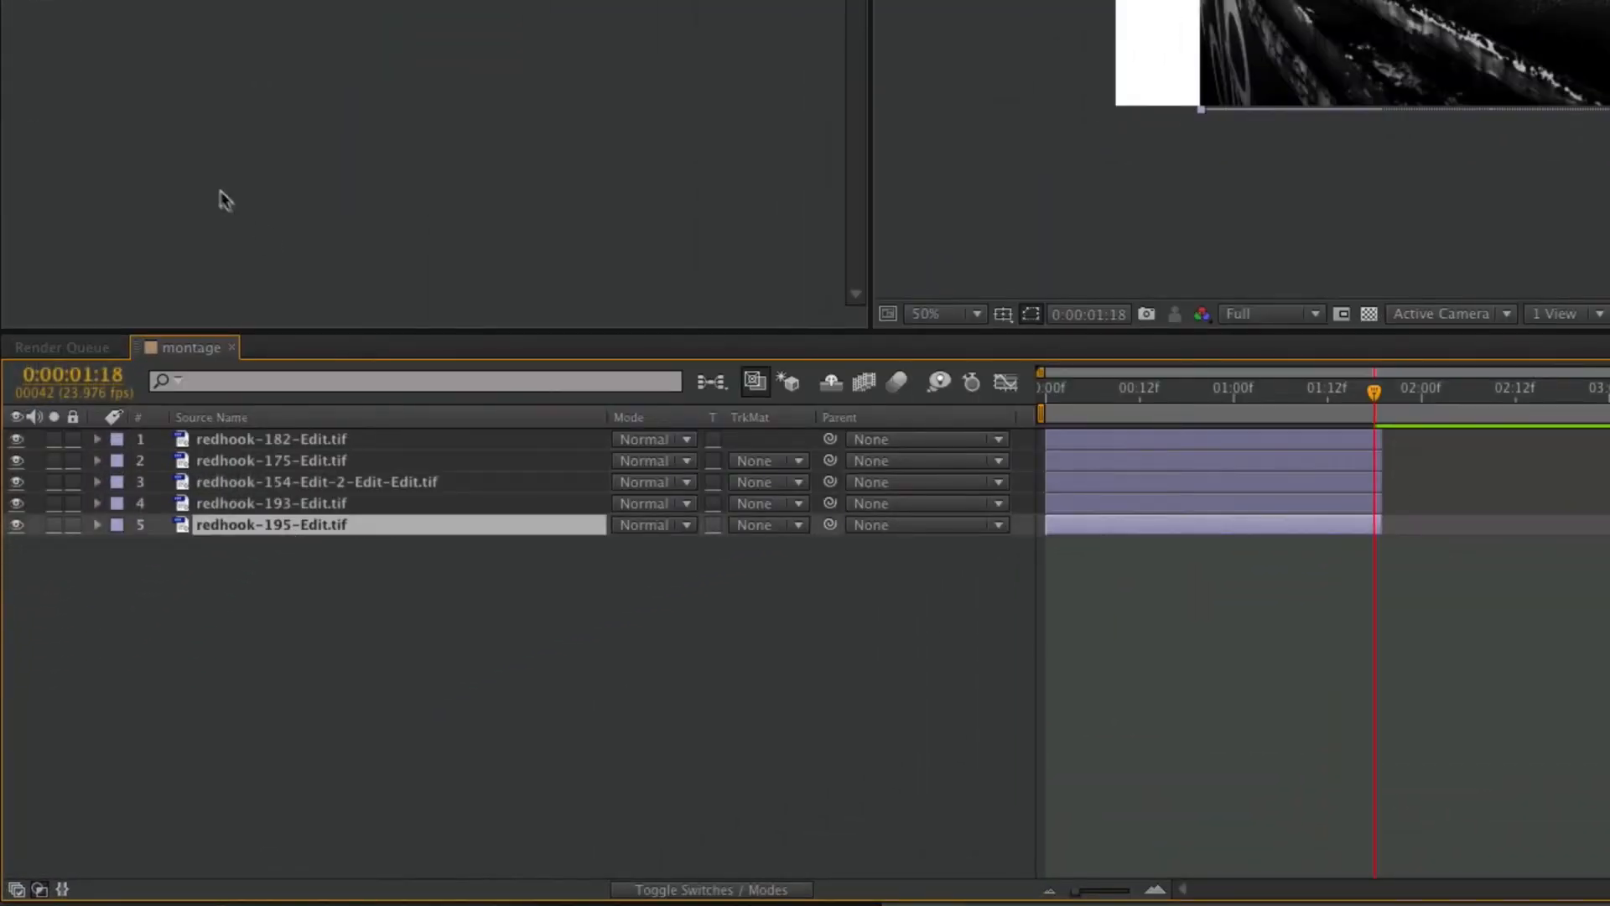
left_click(240, 440, "shift")
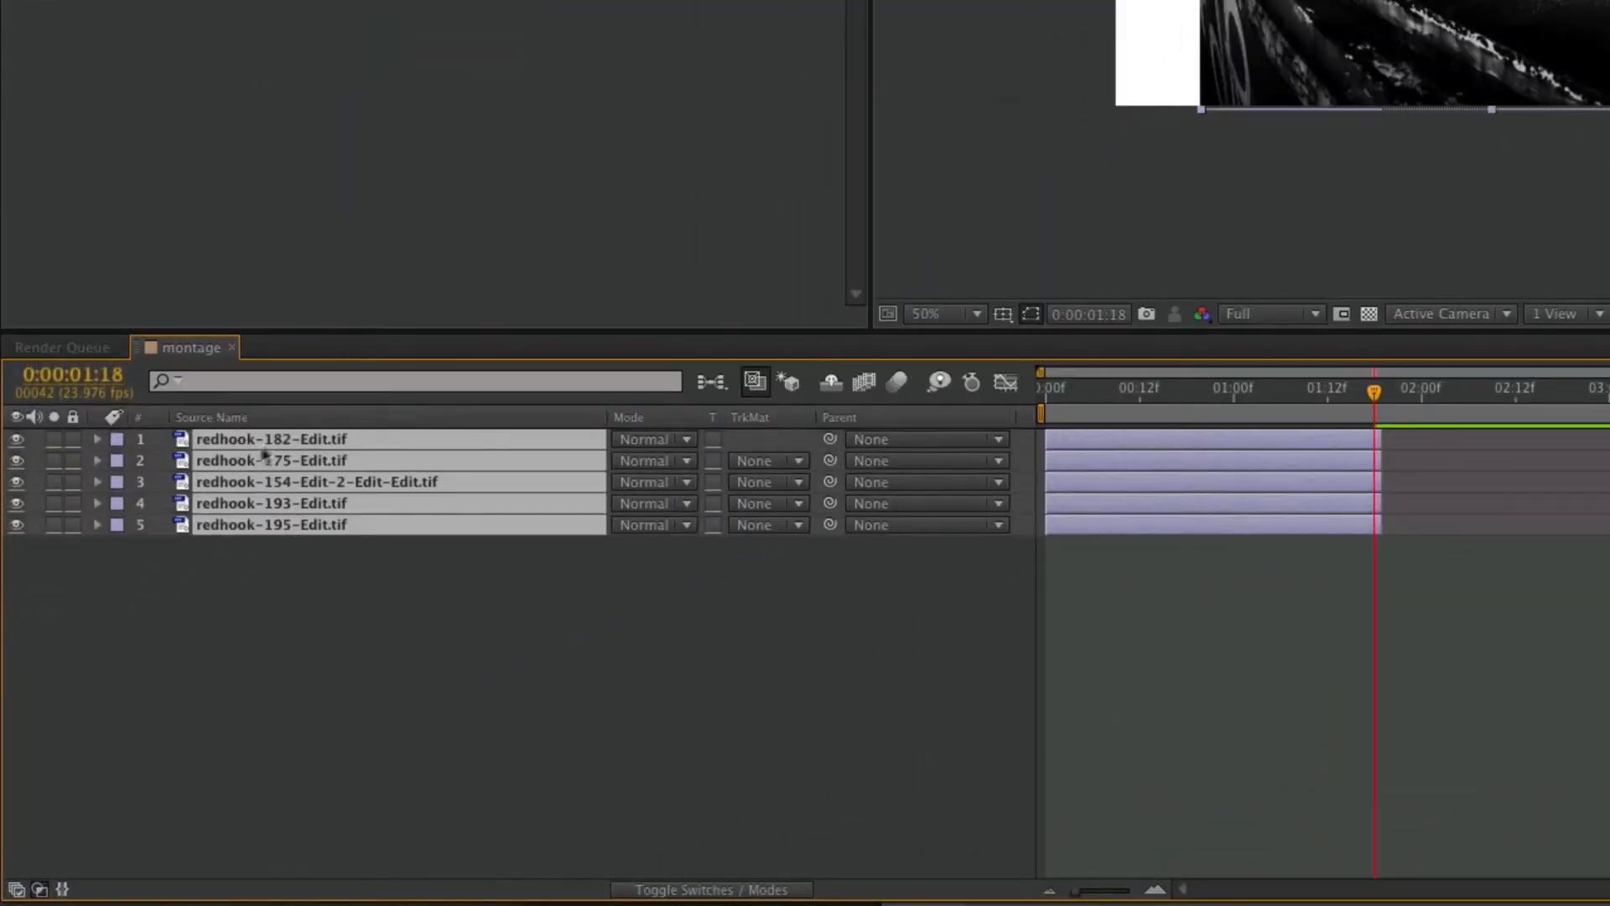
left_click(513, 9)
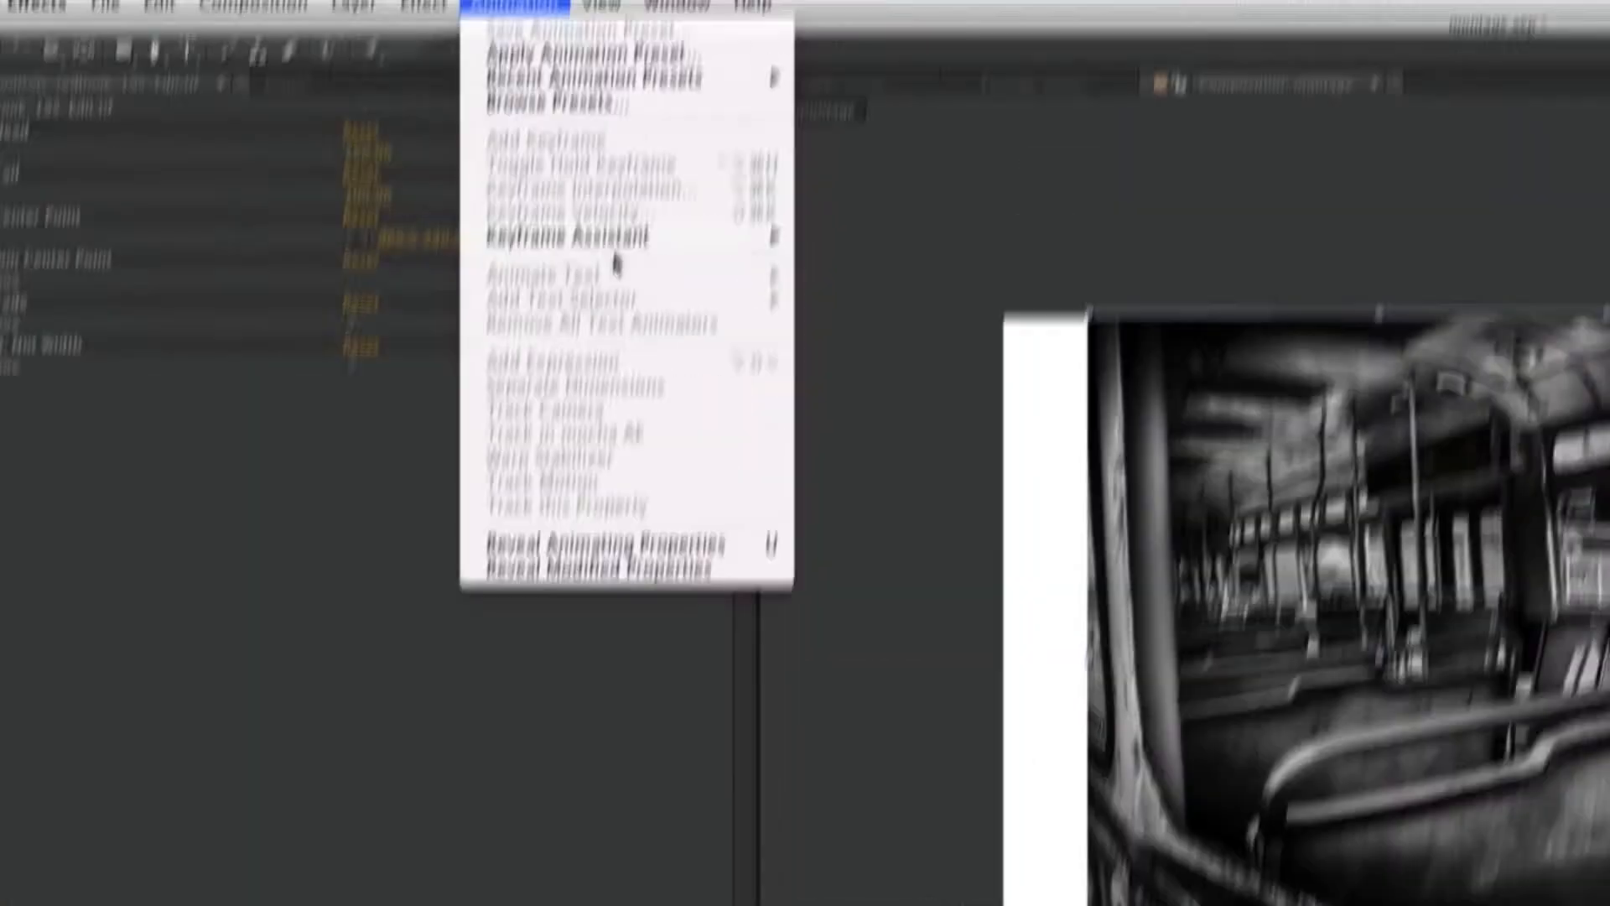
mouse_move(621, 256)
left_click(929, 417)
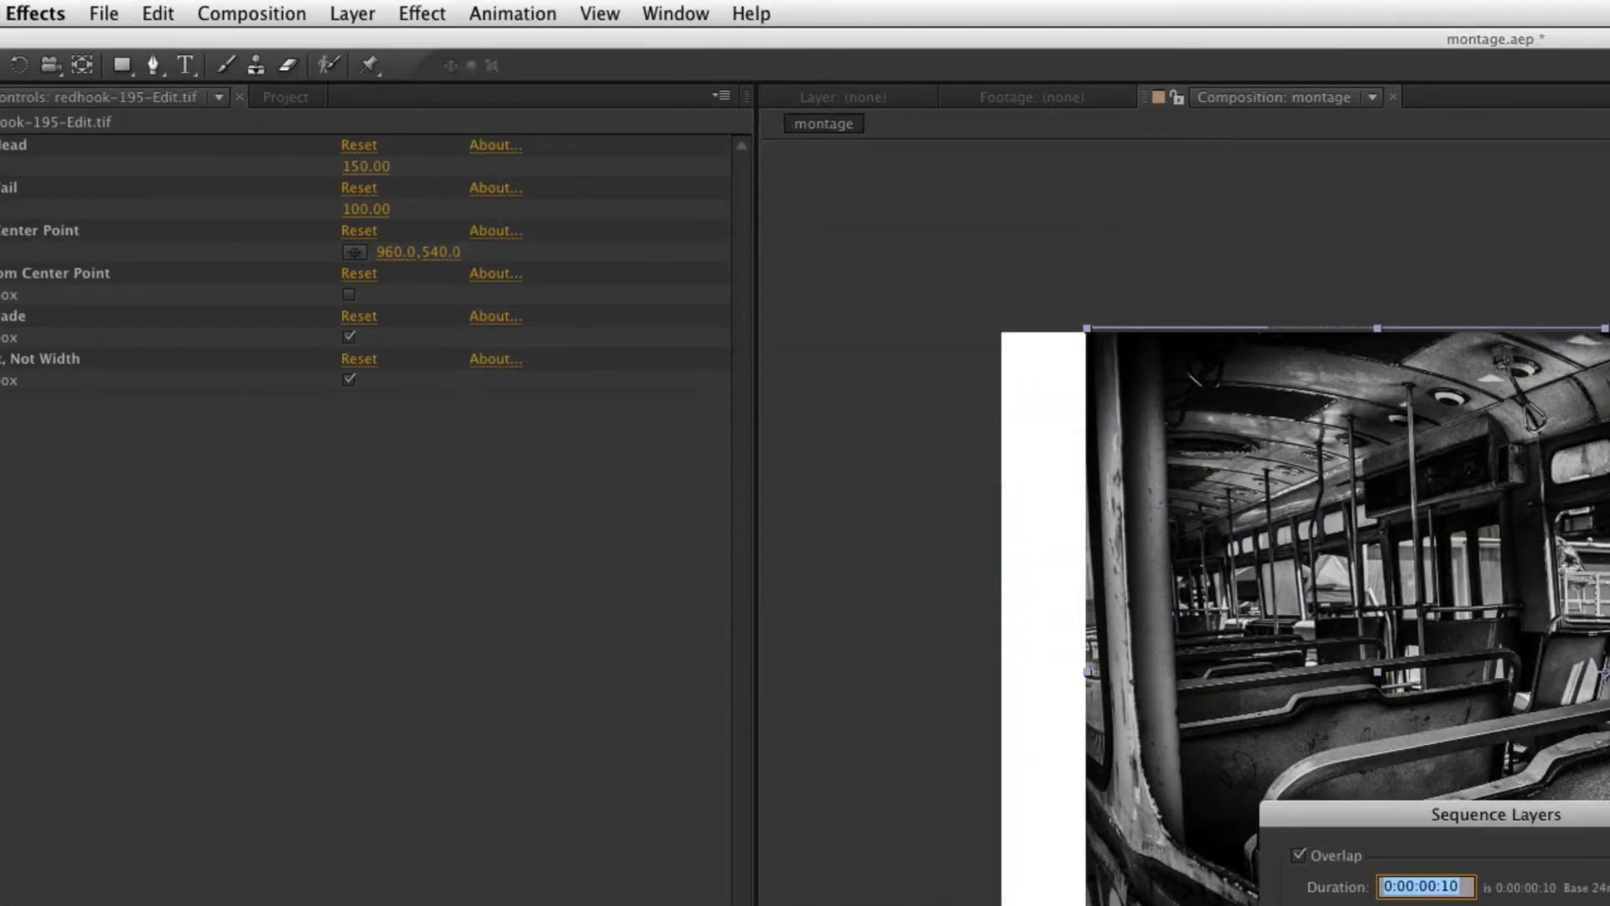
key("Return")
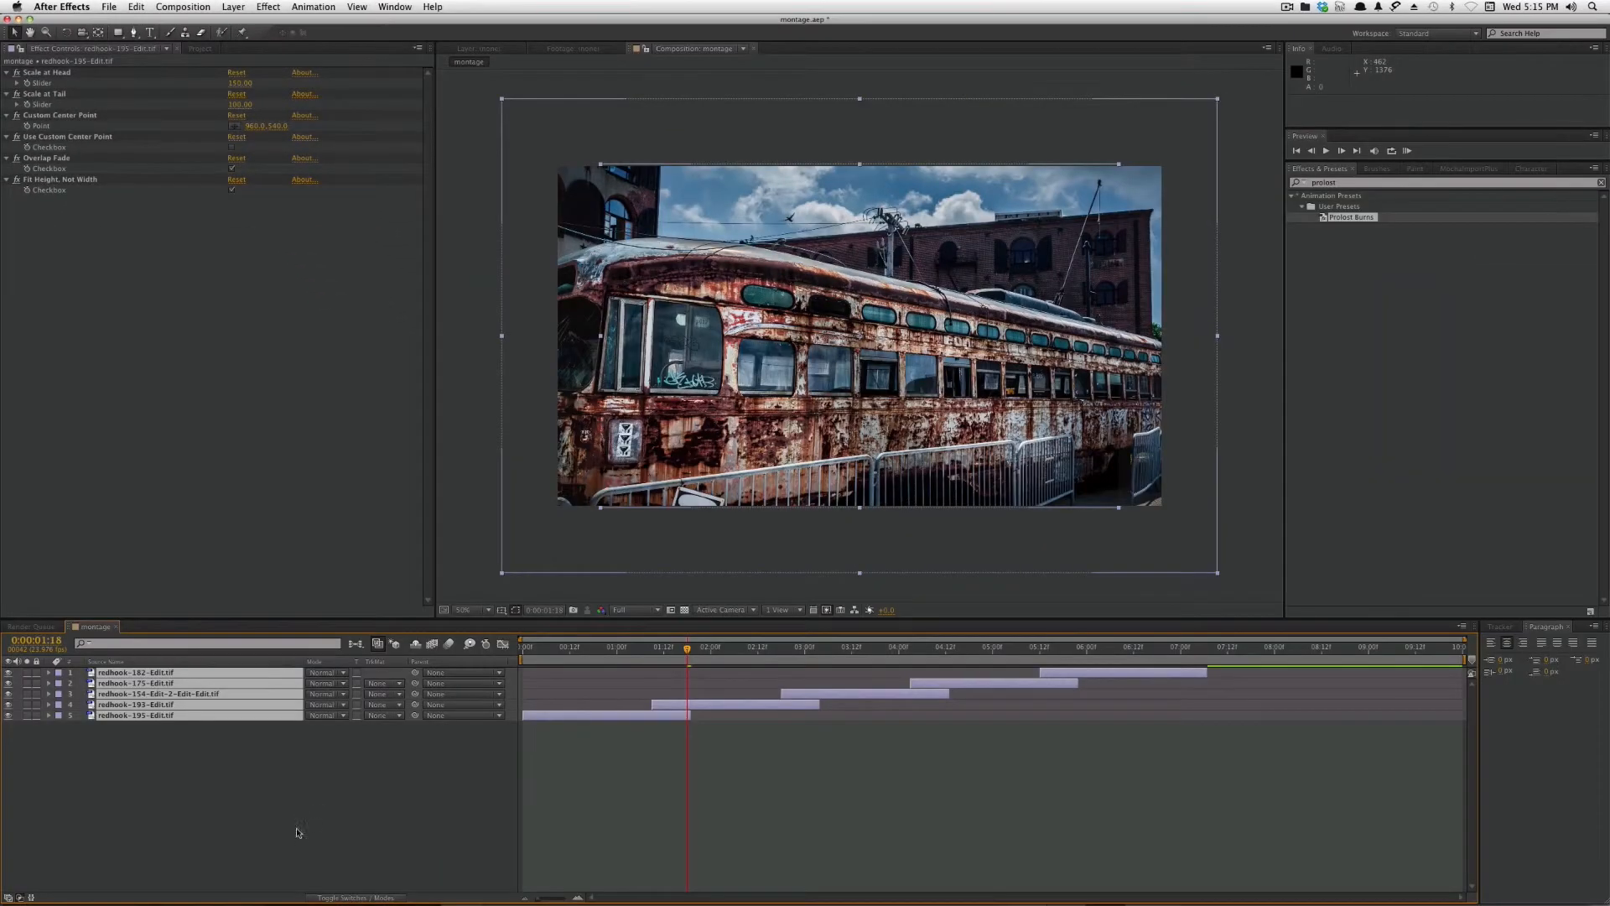
- End the work area at 0:00:07:06, at the end of the last sequenced layer
left_click(296, 830)
left_click(129, 718)
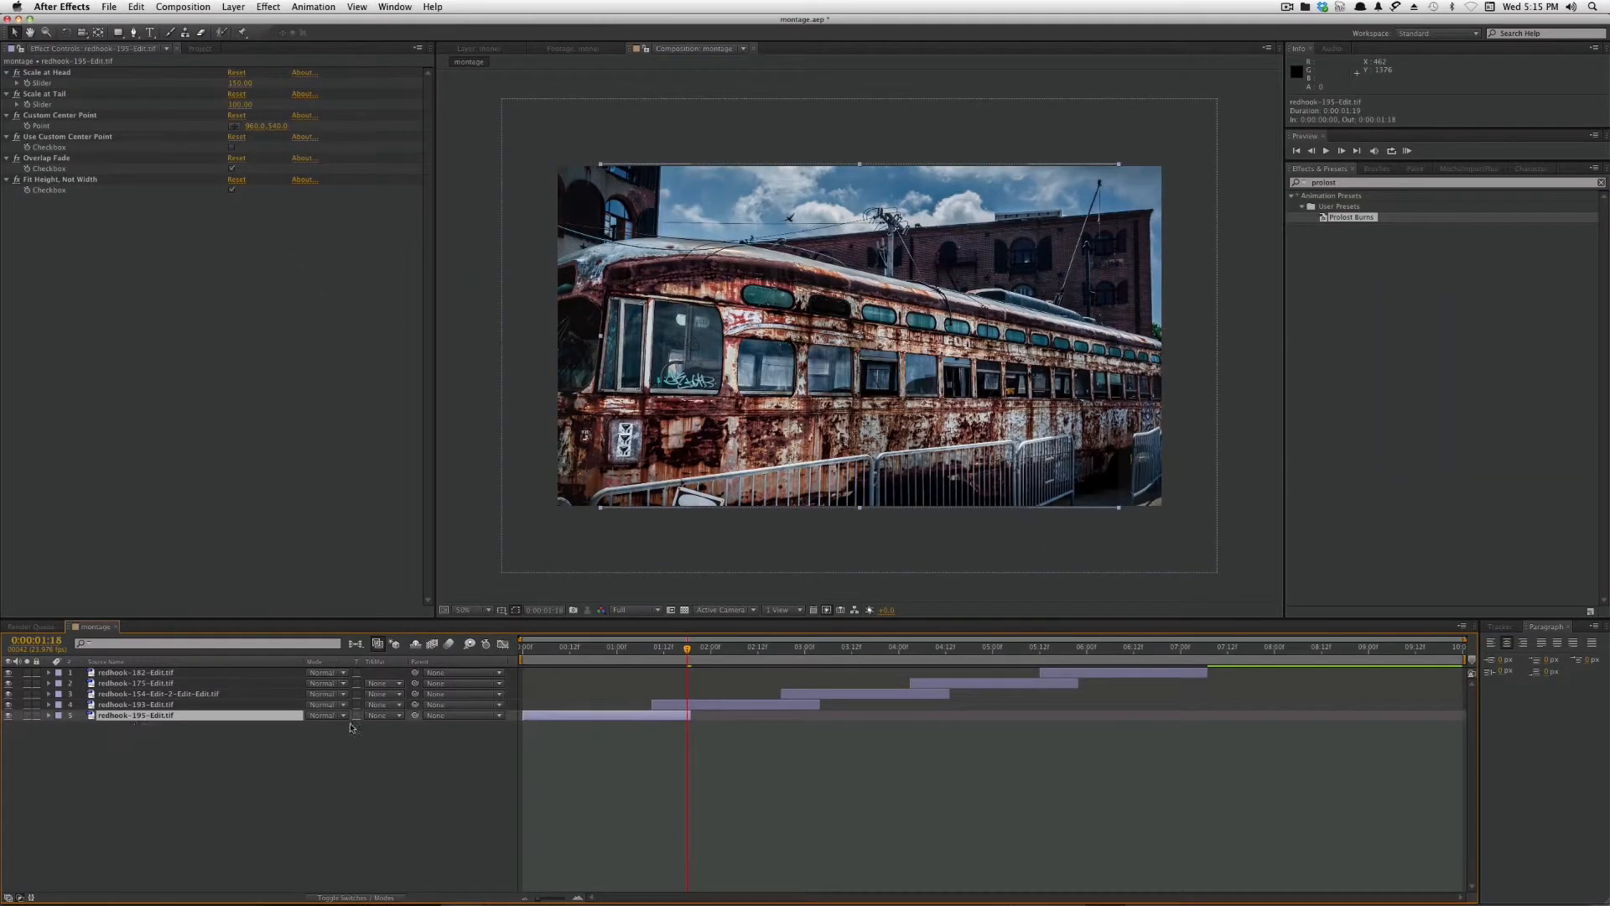
left_click(1203, 651)
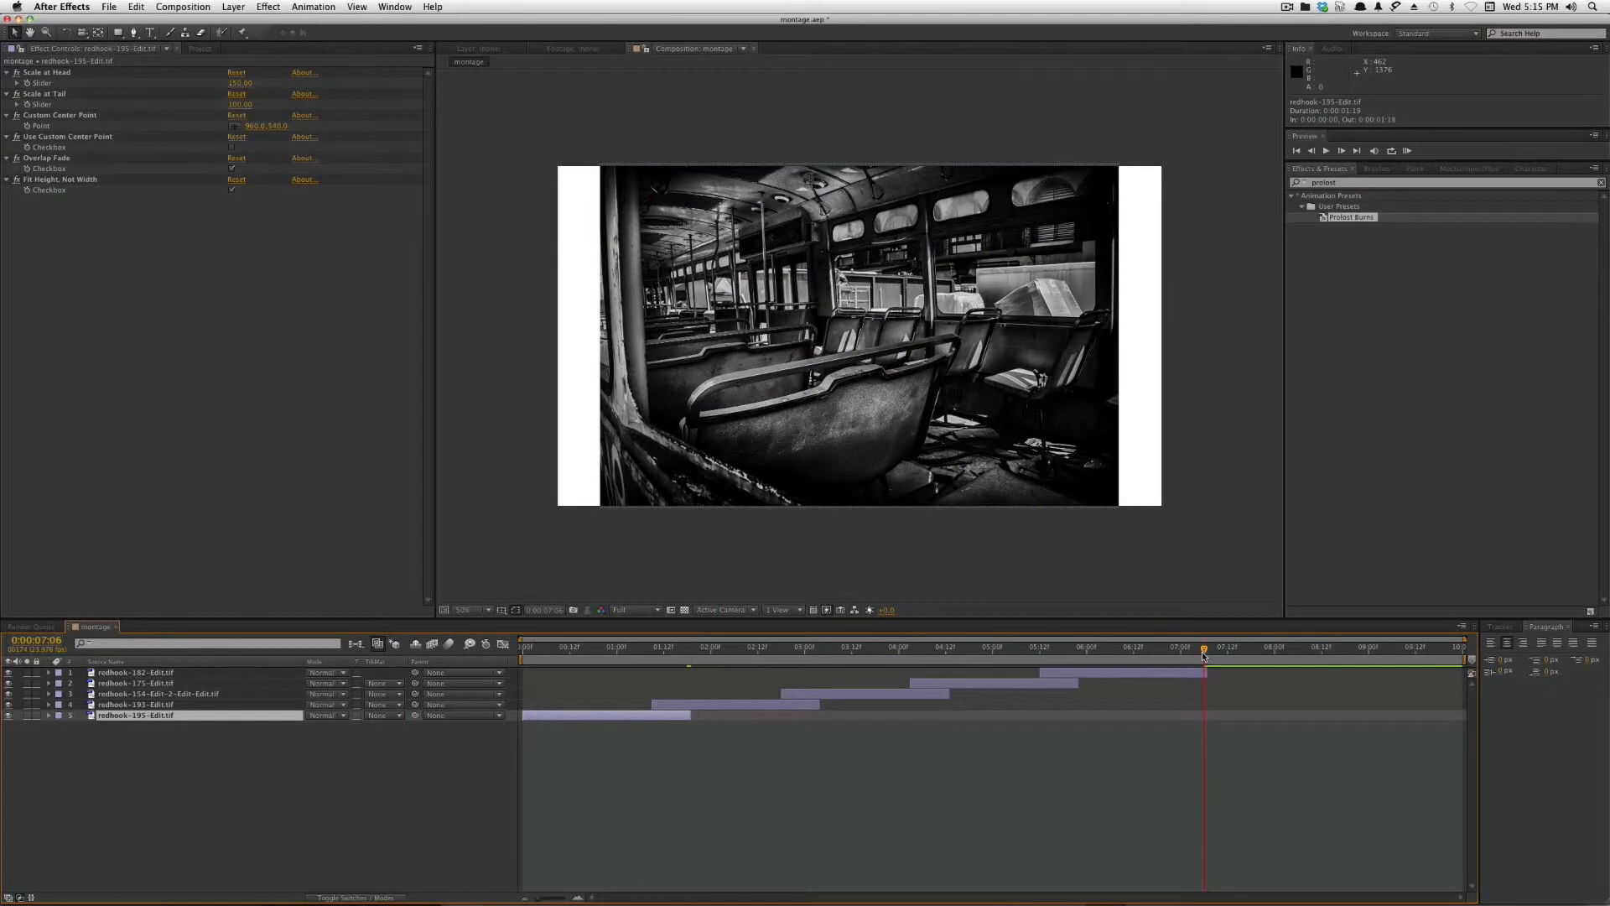
key("n")
left_click(788, 830)
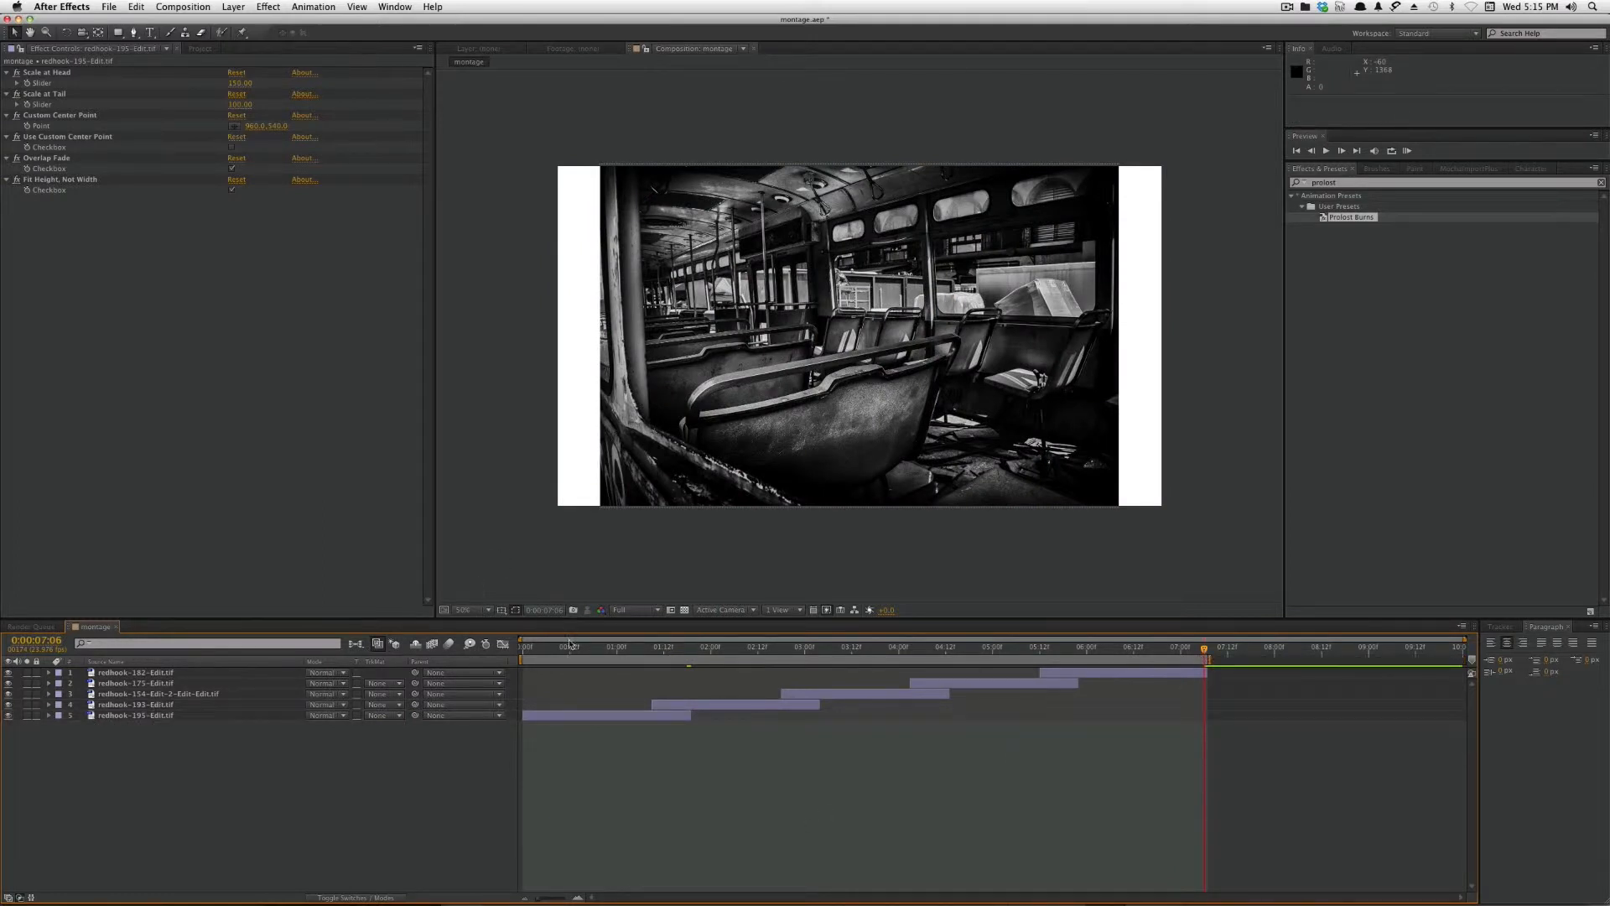
- After scrubbing the montage, shift the redhook-182 layer 7 frames earlier, and the top four layers together 2 frames later
left_click_drag(560, 647, 1061, 677)
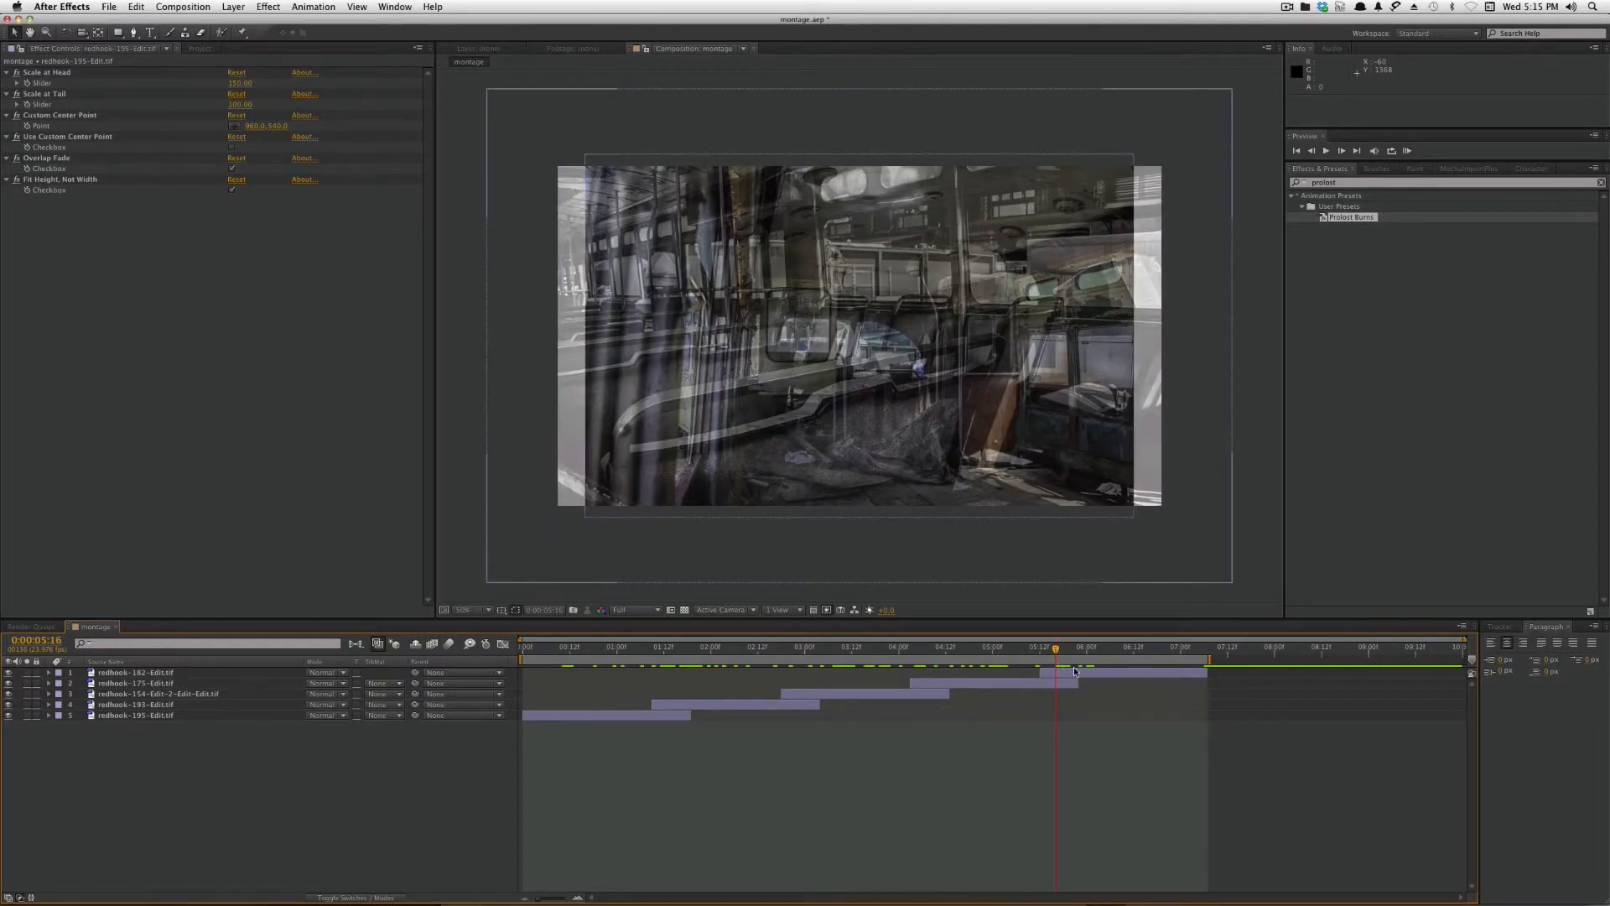
left_click_drag(1094, 675, 1068, 674)
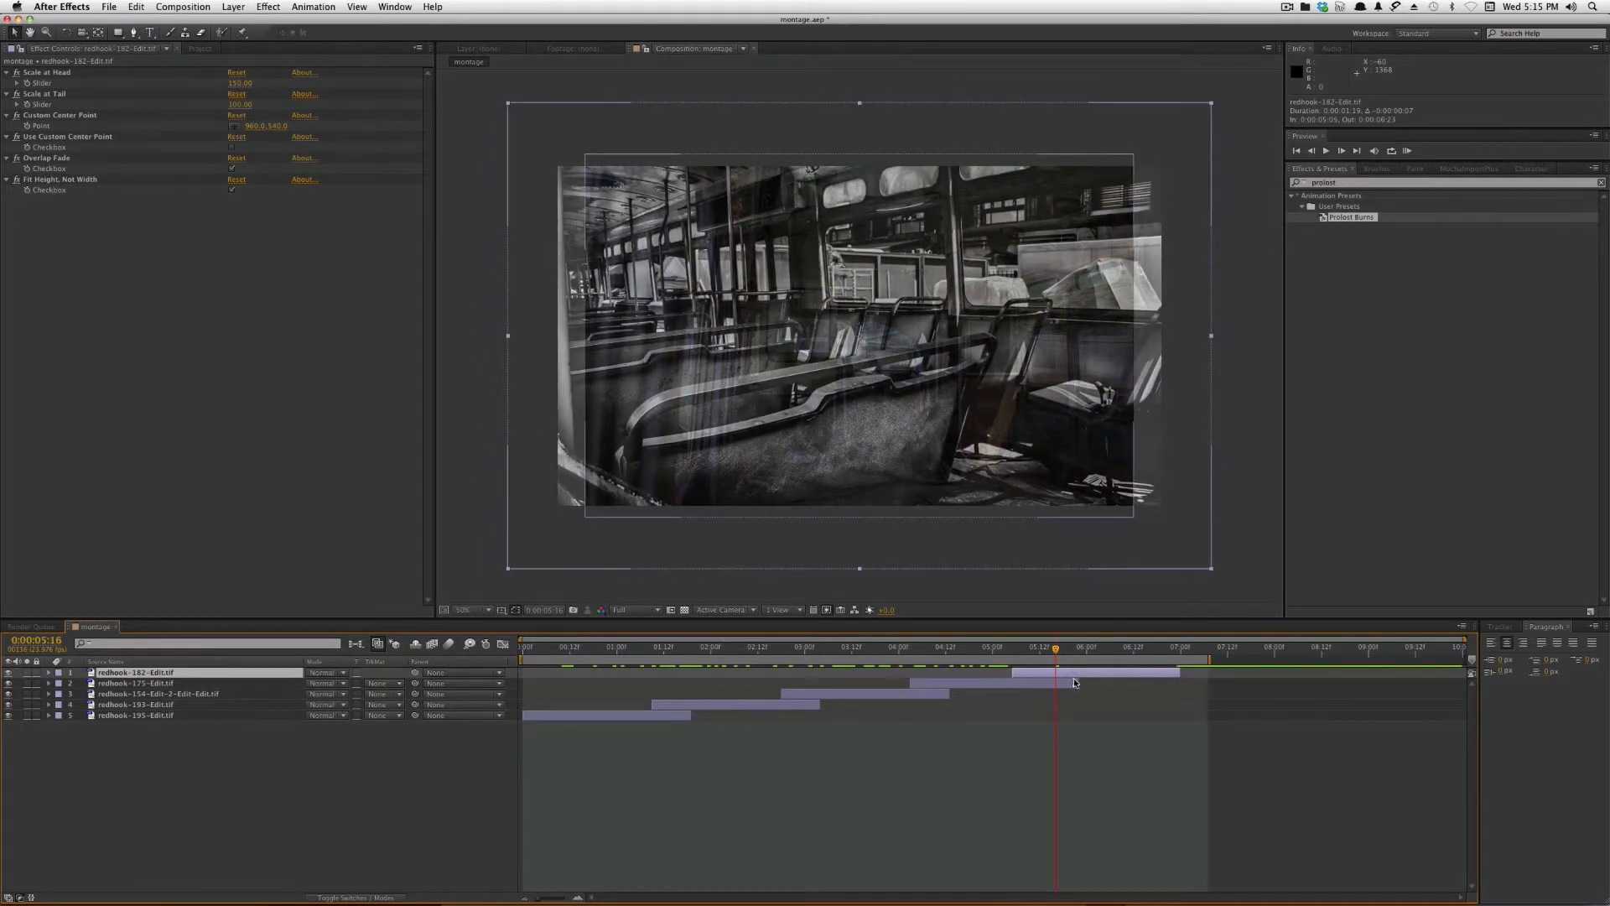
left_click(168, 705, "shift")
left_click_drag(689, 709, 698, 709)
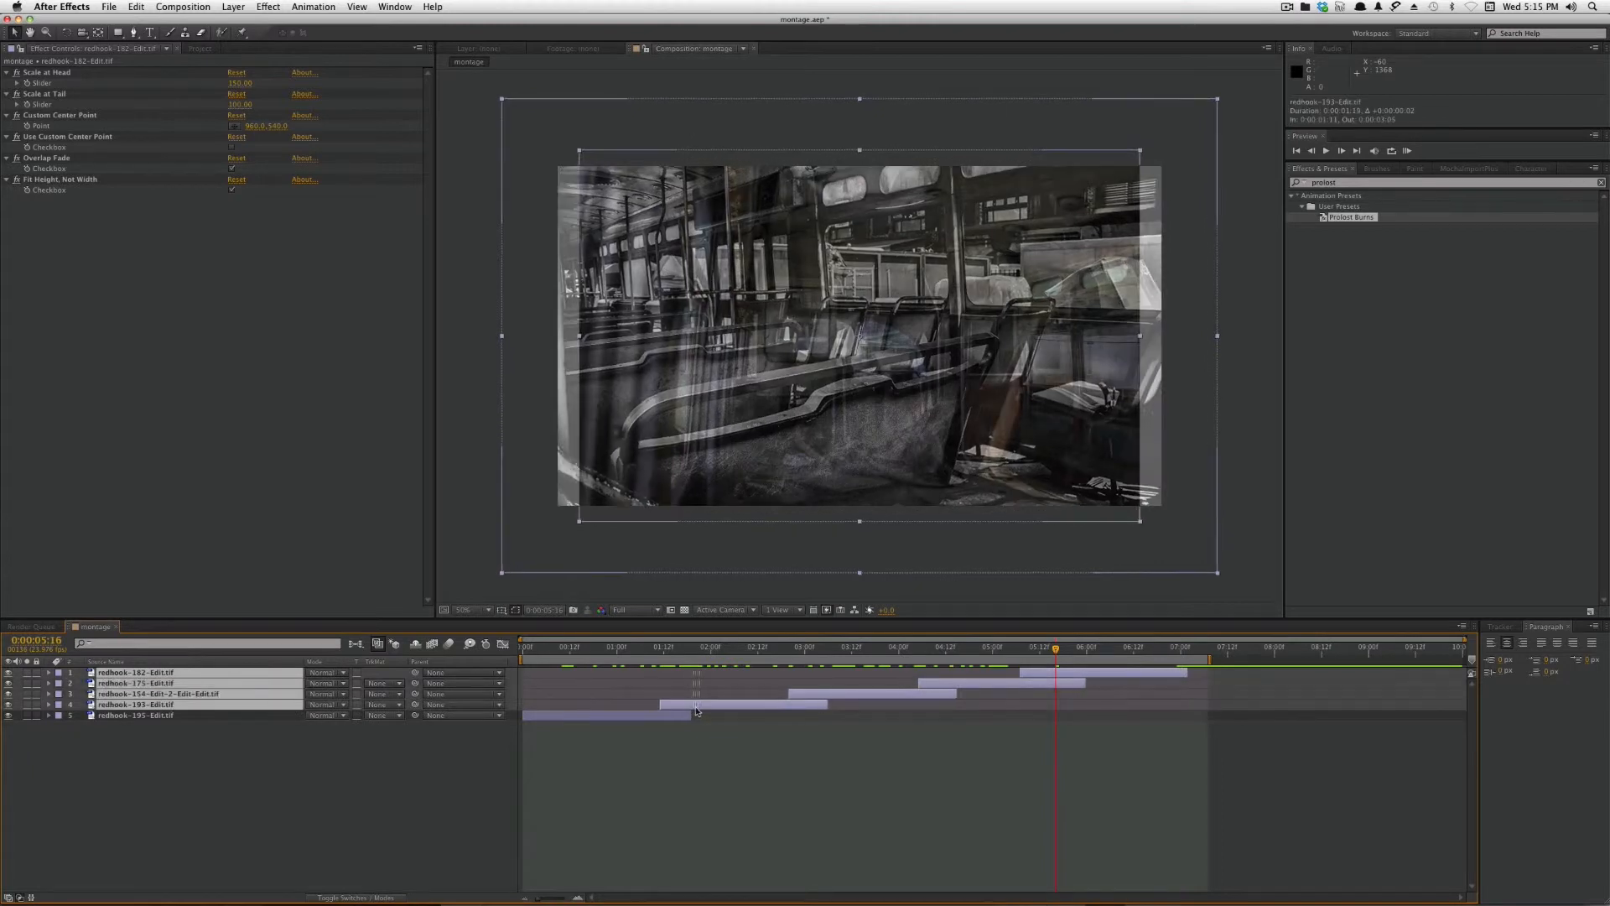
- Shift only the redhook-182 layer slightly later to shorten its overlap with the redhook-175 layer
left_click(1177, 781)
left_click(1074, 672)
left_click_drag(1074, 673, 1083, 672)
left_click(899, 772)
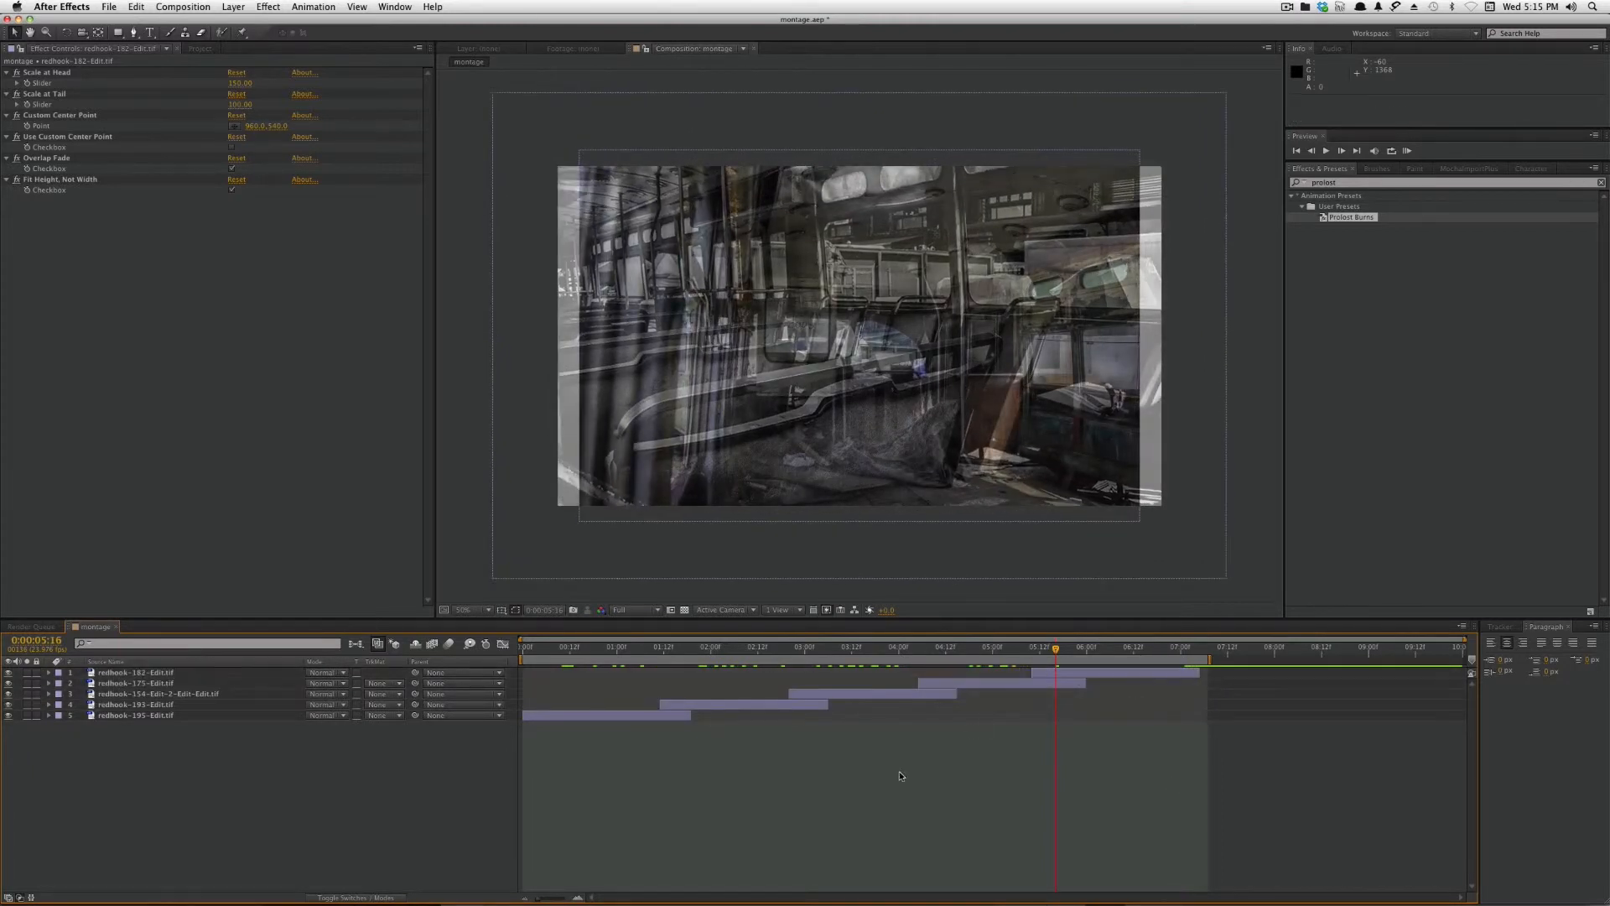
- Scrub the montage to about 0:00:03:10 to review the adjusted fades, and return to the start of the composition
left_click_drag(556, 650, 844, 662)
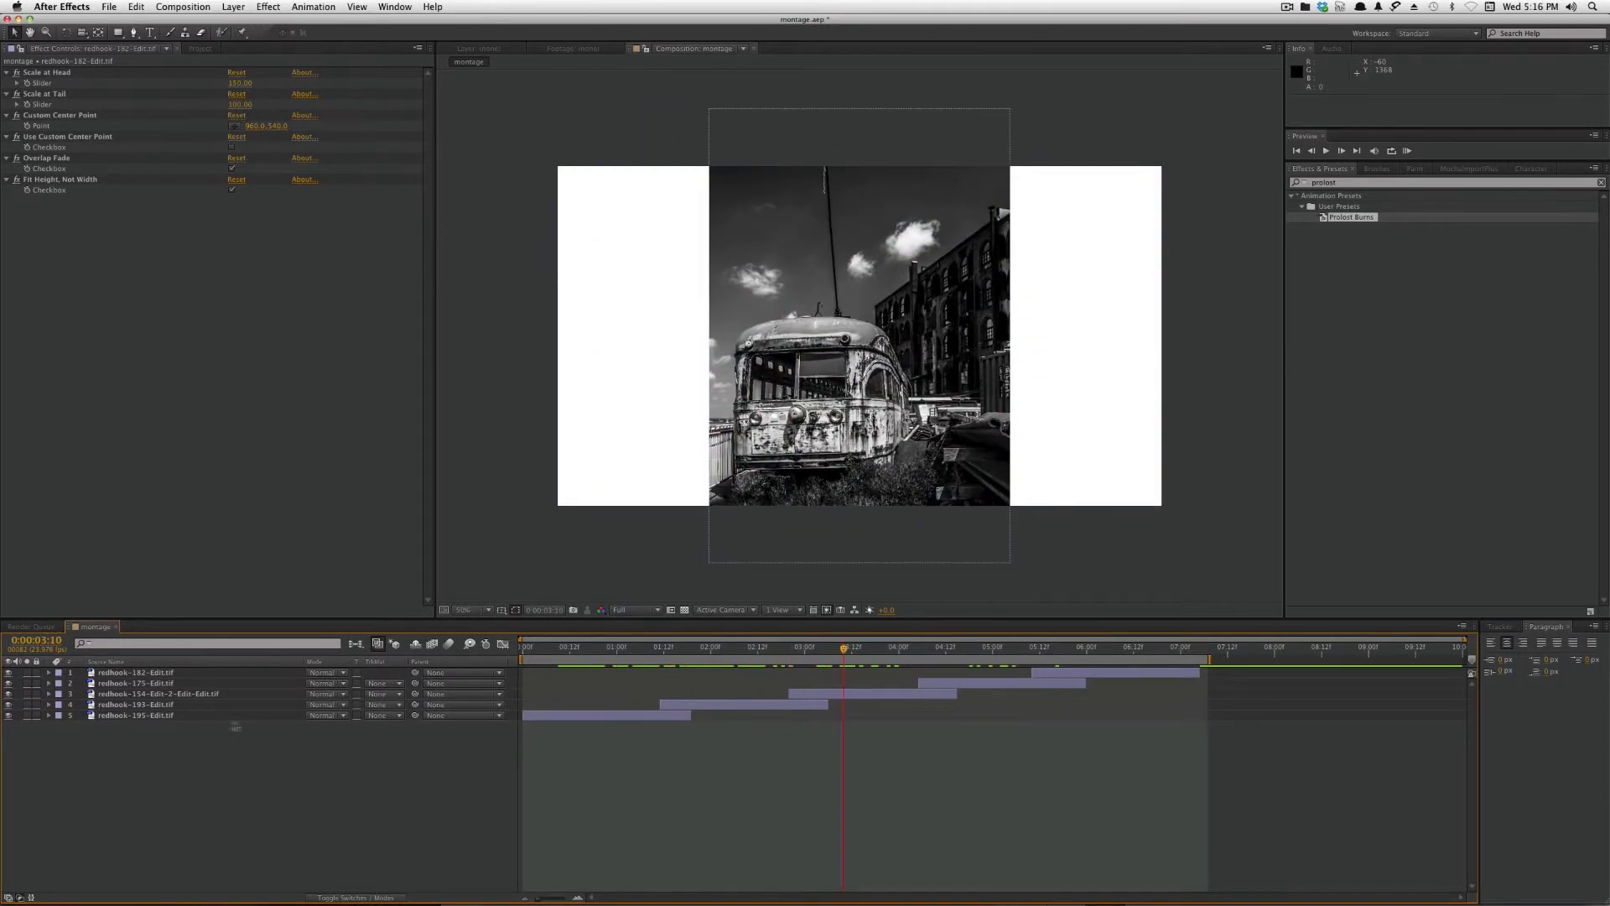
key("Home")
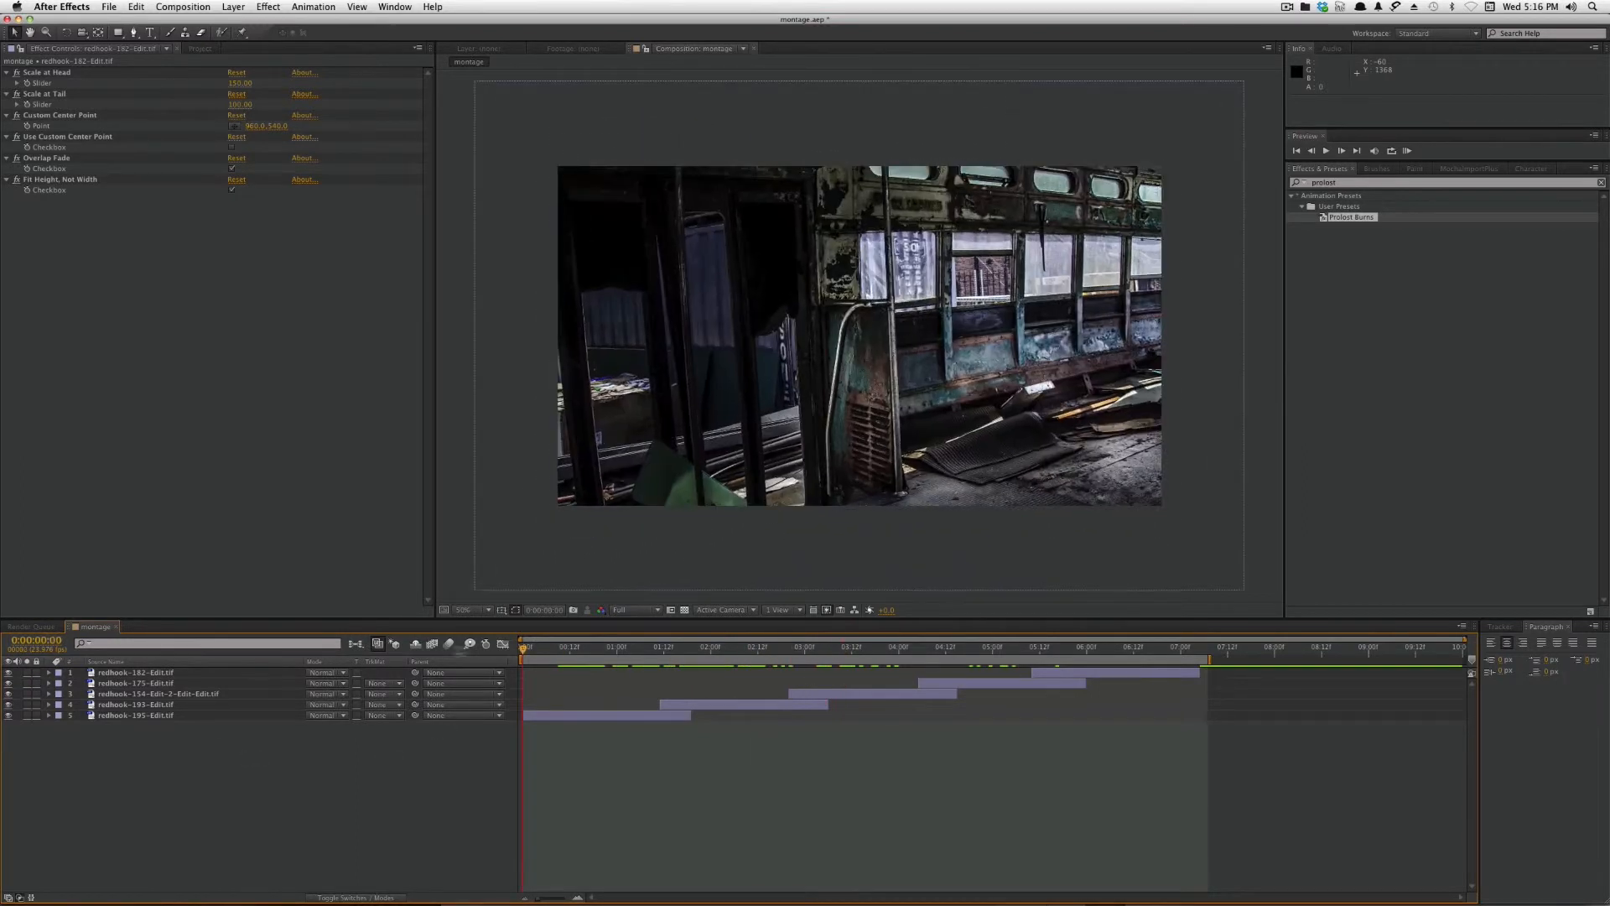
left_click(184, 717)
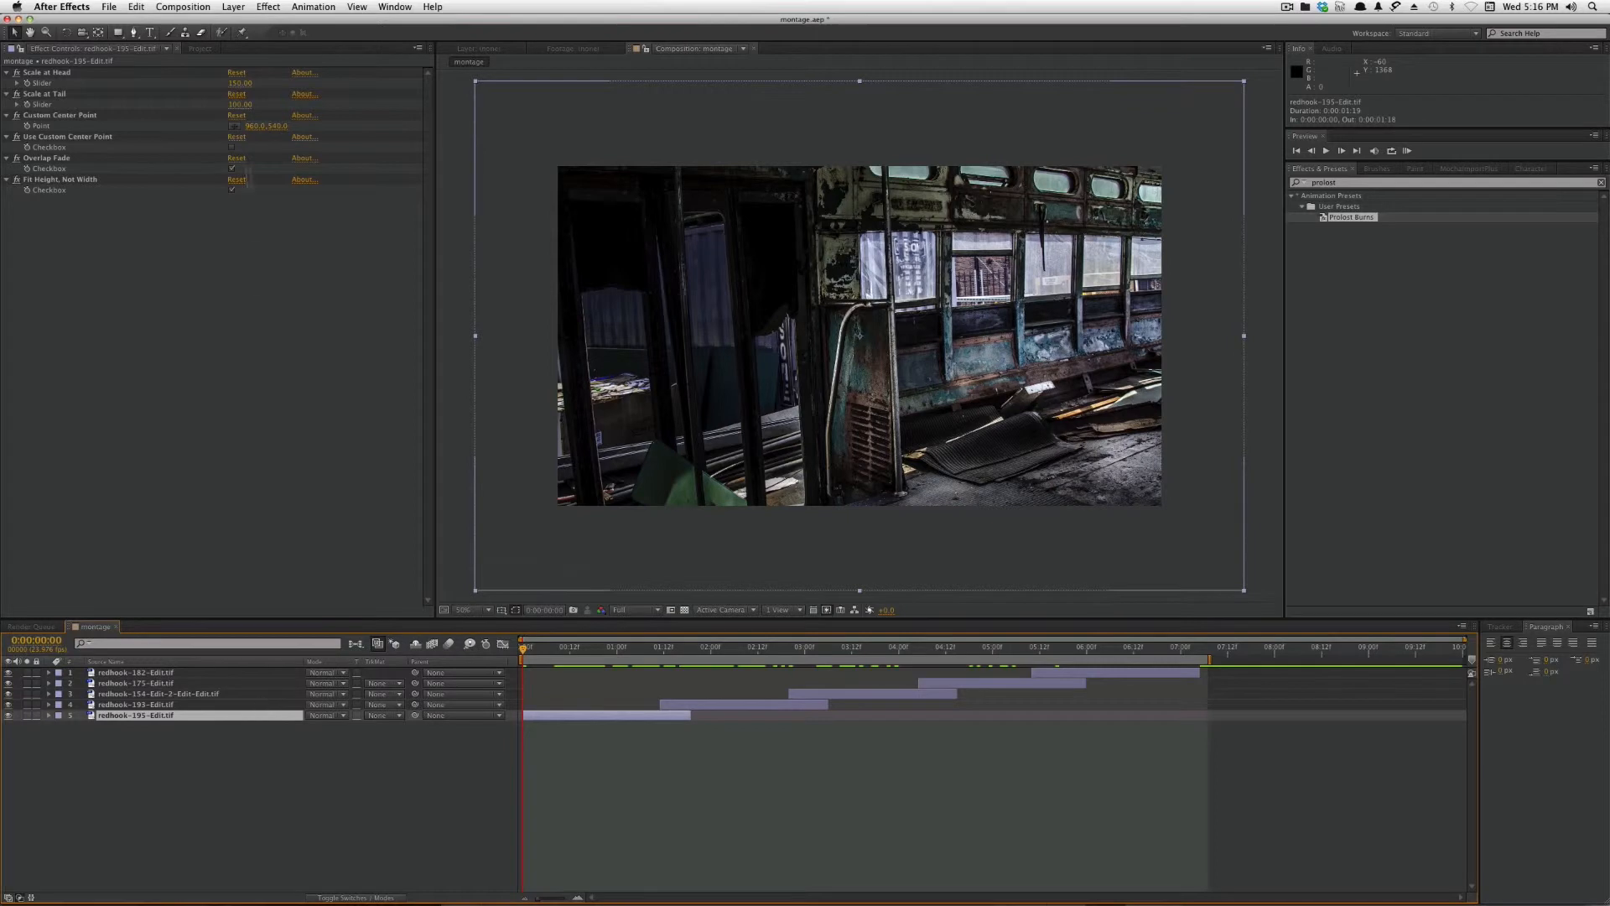
mouse_move(524, 648)
left_mouse_down()
mouse_move(640, 648)
mouse_move(523, 648)
left_mouse_up()
left_click(200, 779)
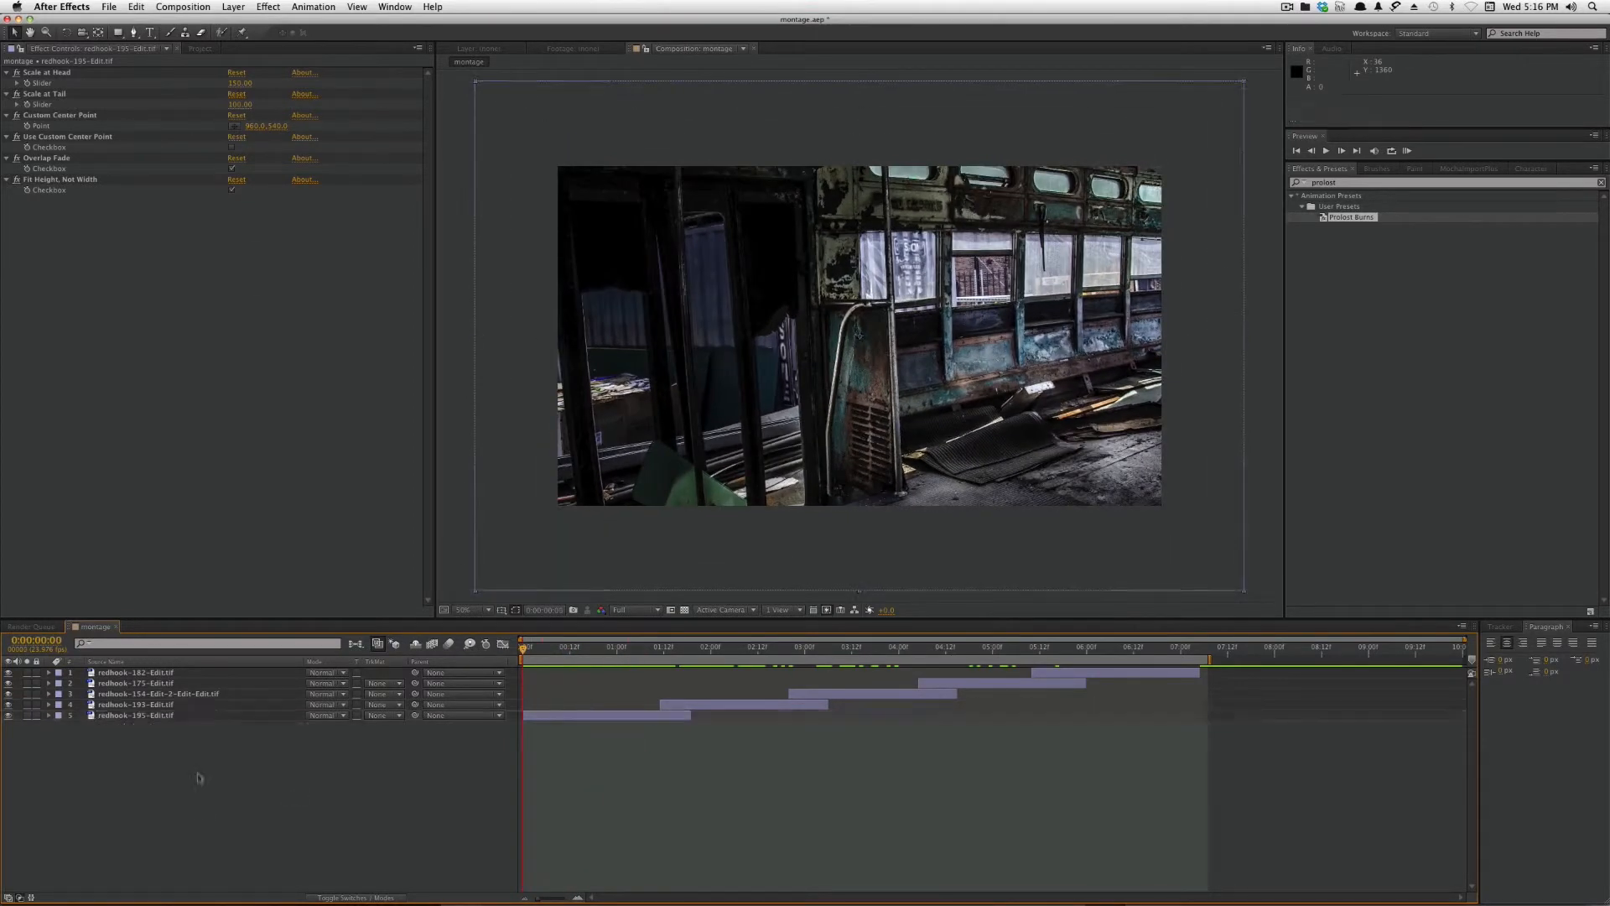
- Reverse the redhook-195 layer's zoom by setting Scale at Head to 100 and Scale at Tail to 150
left_click(165, 716)
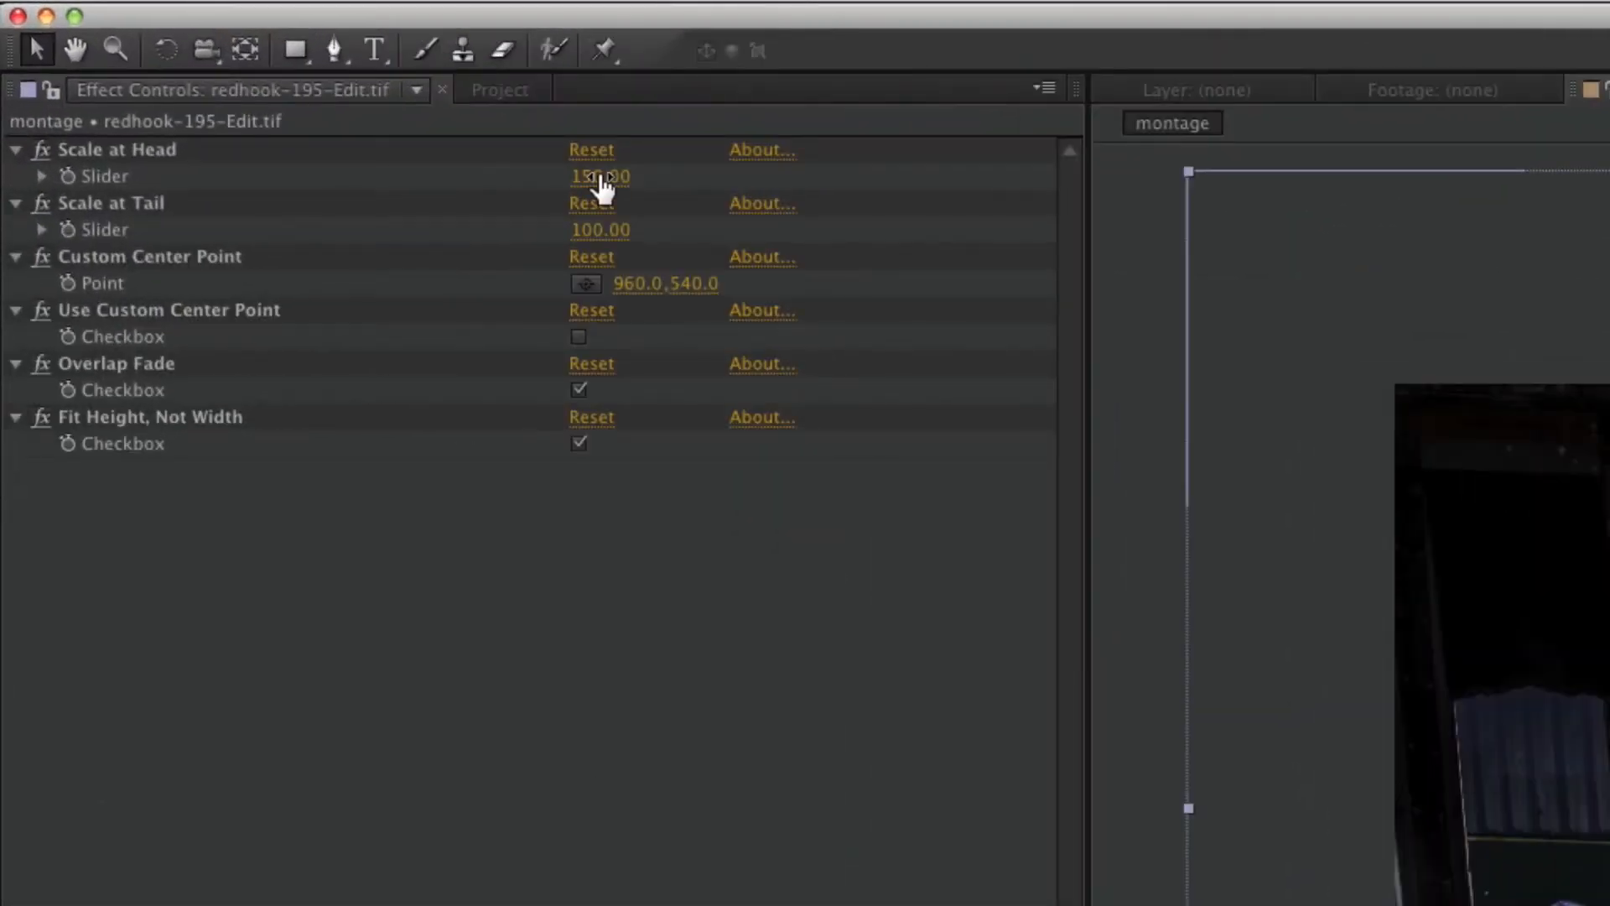
left_click(239, 83)
type("00")
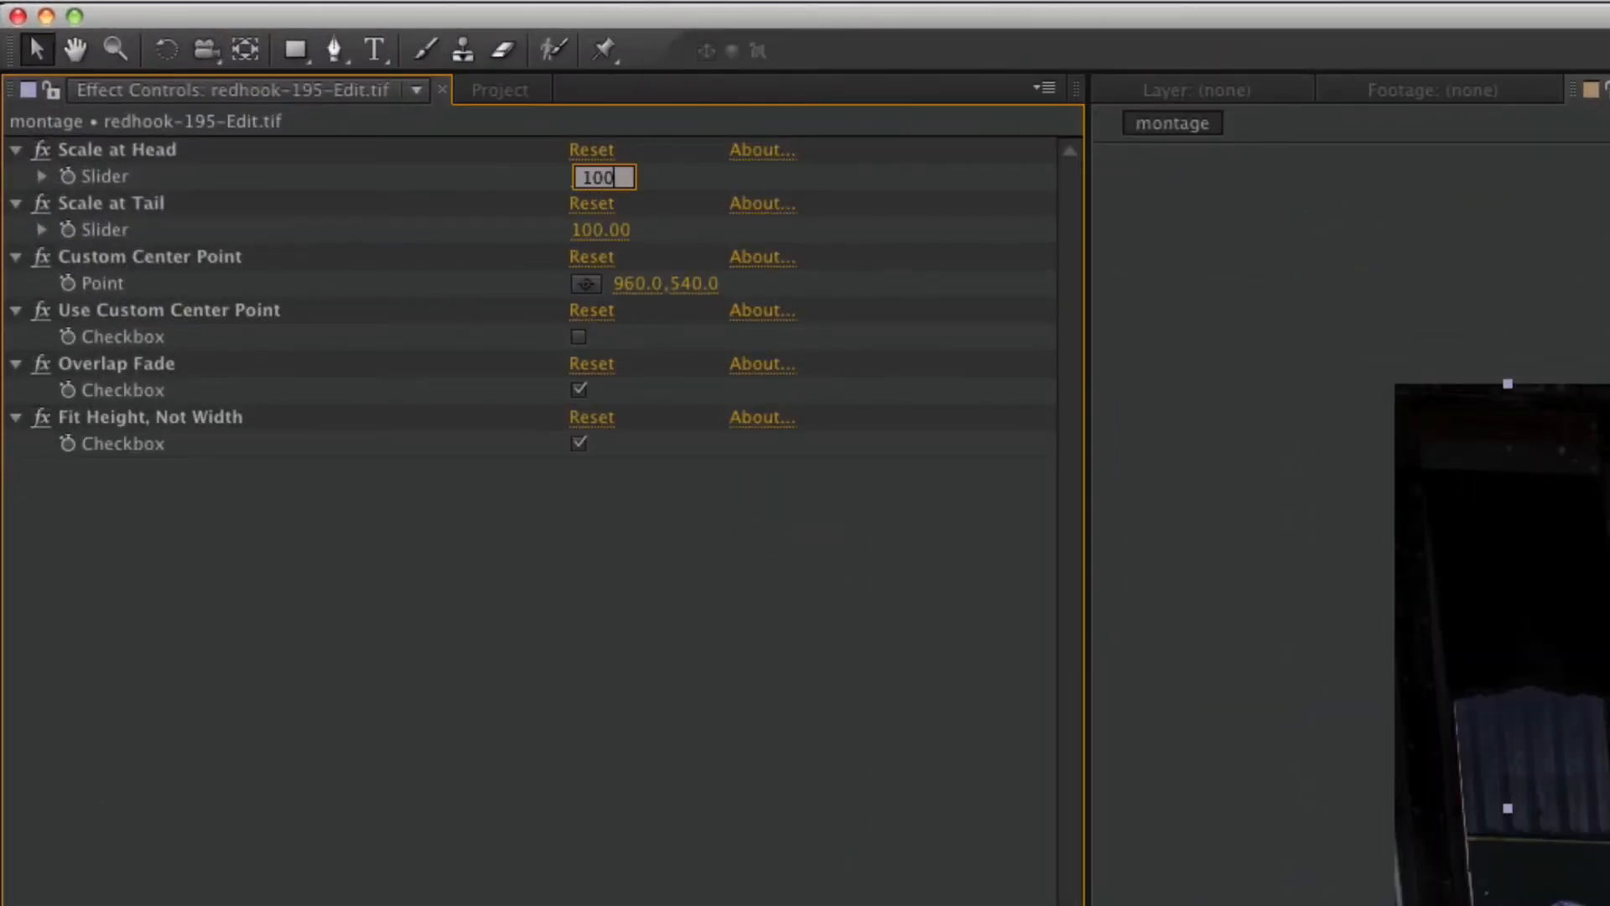
key("Return")
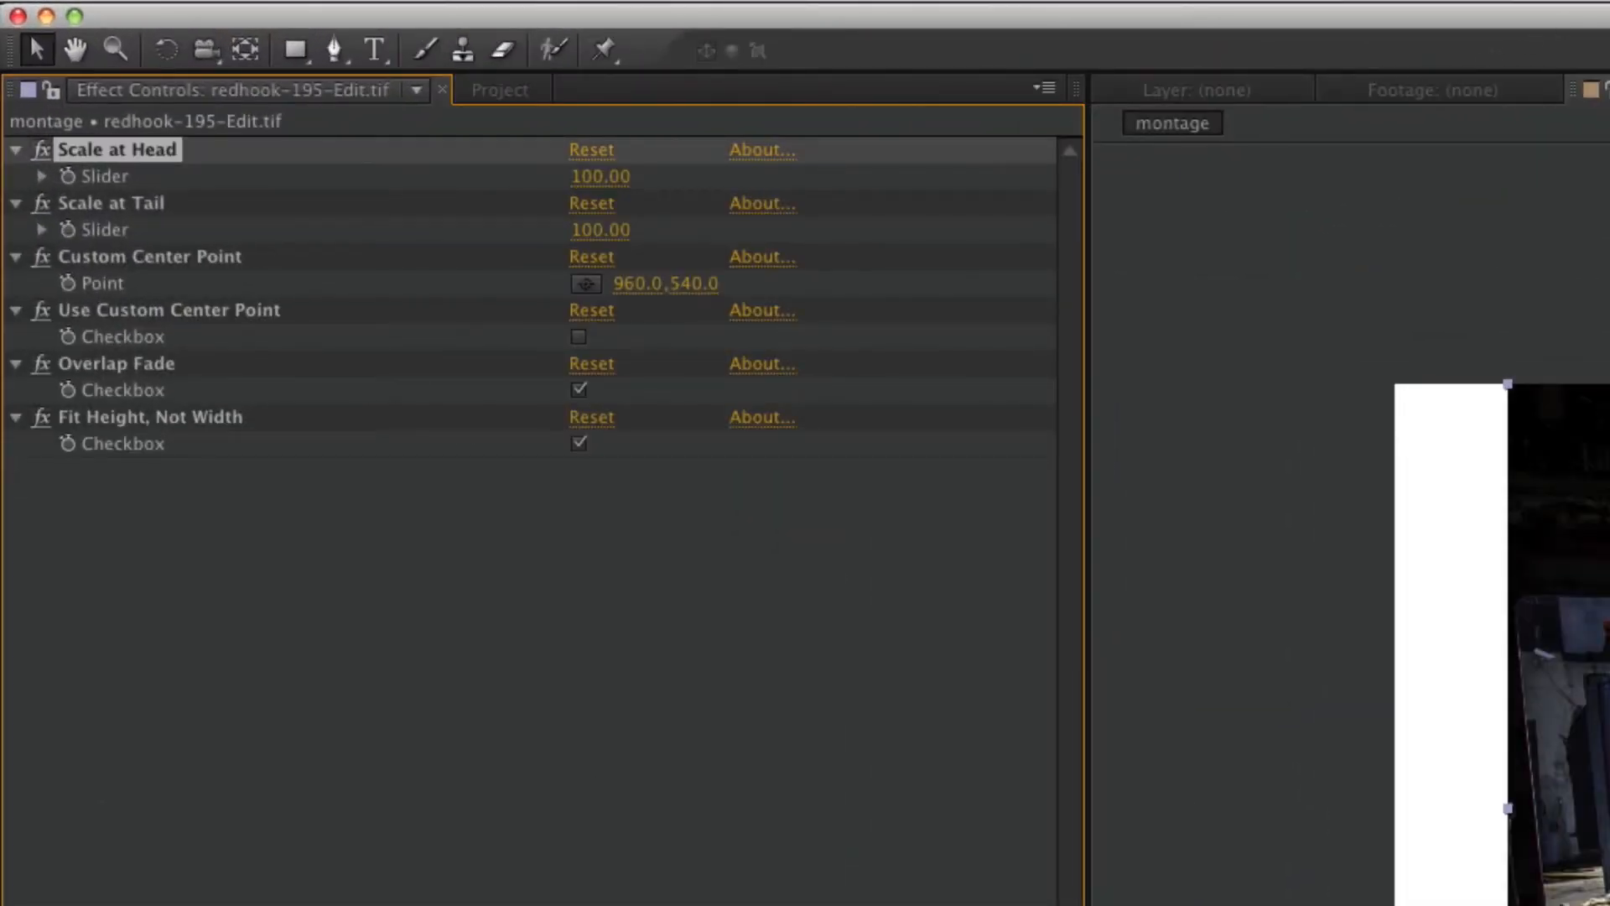
left_click(600, 229)
type("150")
key("Return")
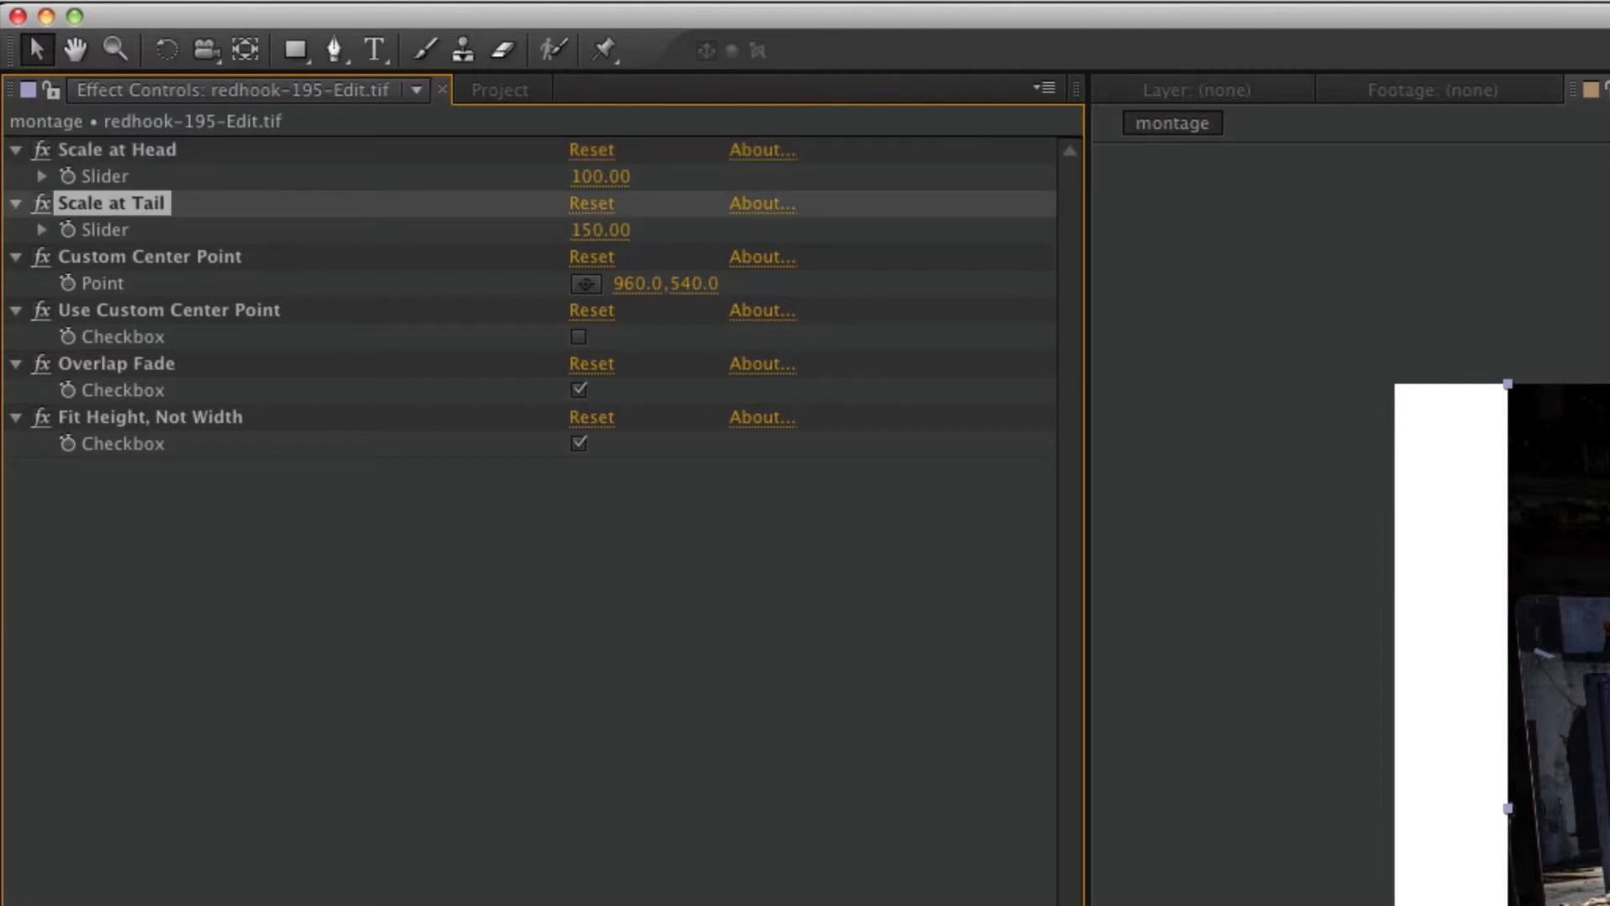
- Turn off Fit Height, Not Width for the redhook-195 layer, and check its fit by scrubbing to 0:00:00:02
left_click(247, 422)
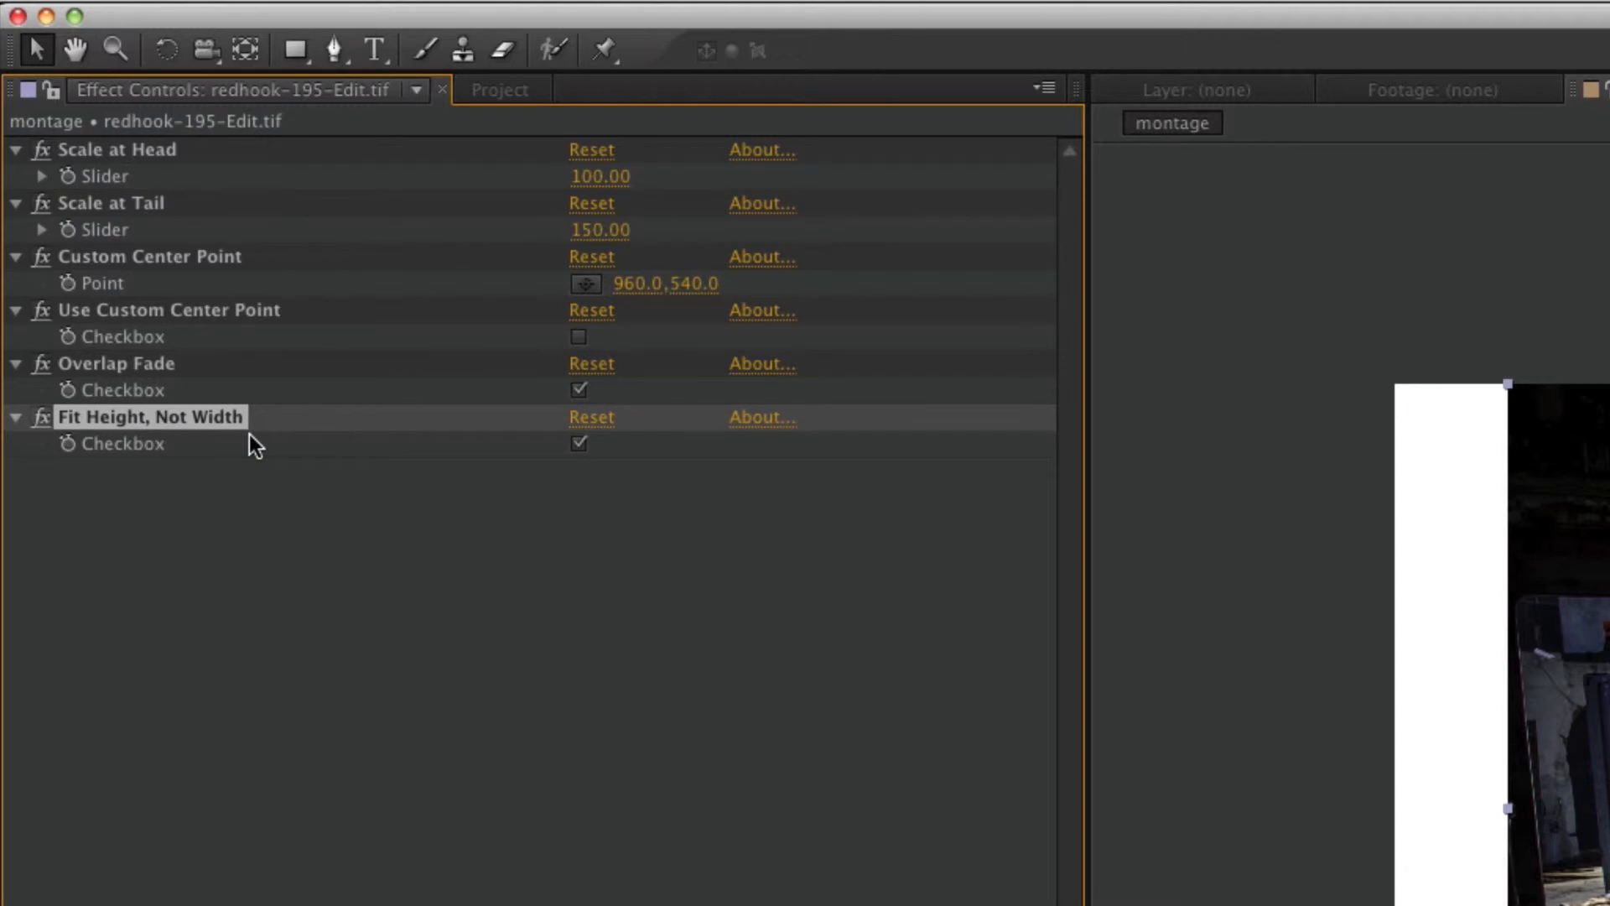
left_click(579, 442)
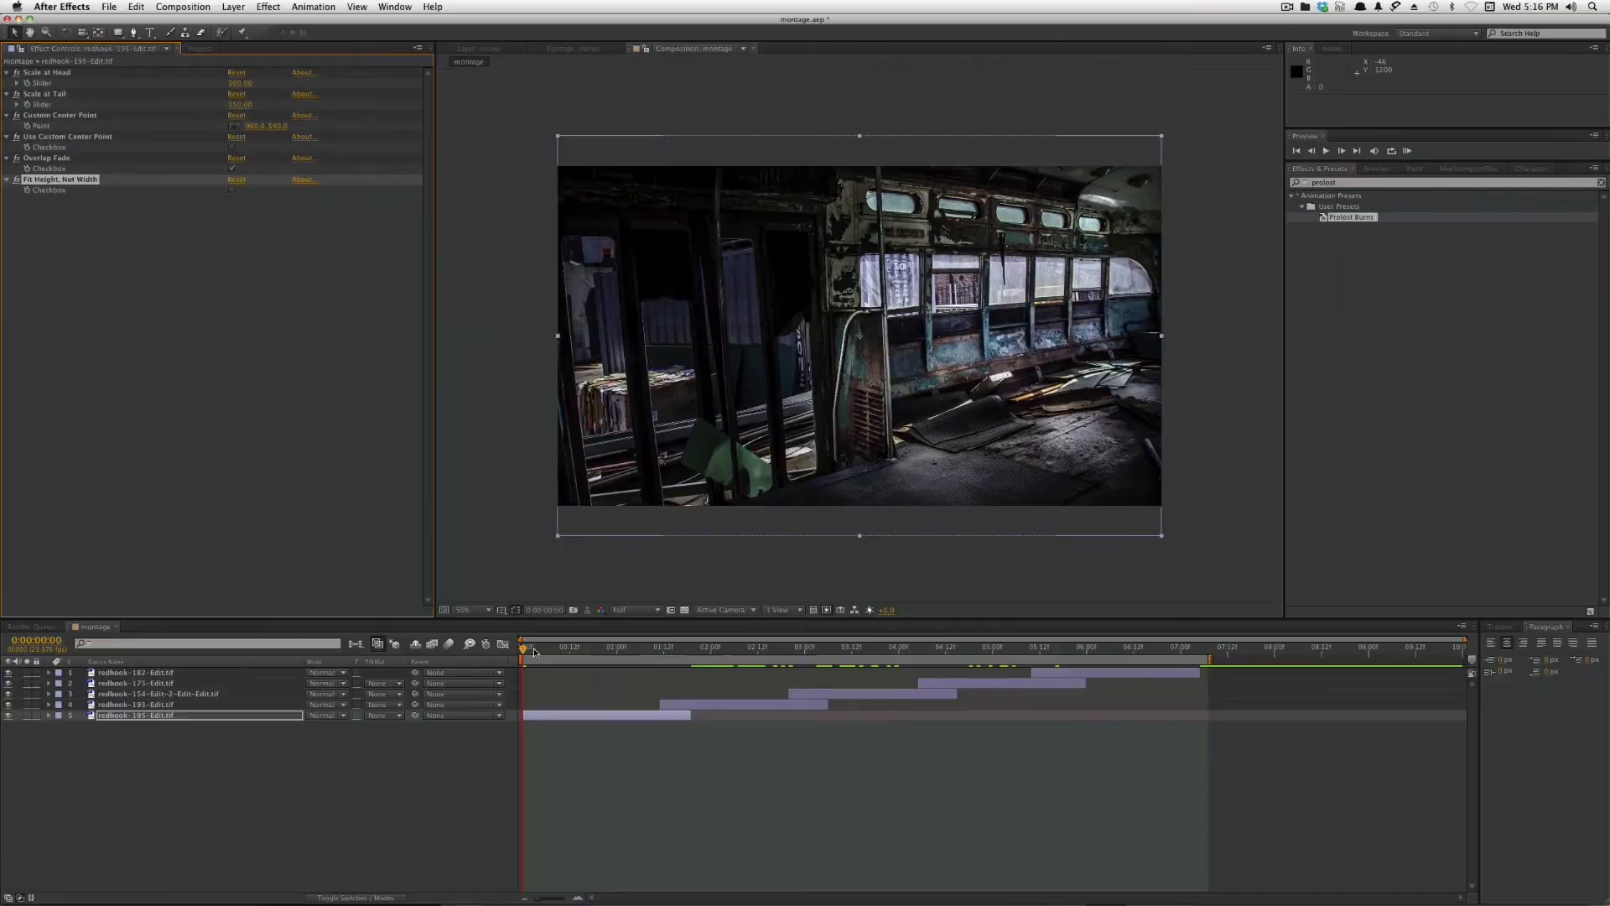
mouse_move(534, 653)
left_mouse_down()
mouse_move(646, 676)
mouse_move(530, 672)
left_mouse_up()
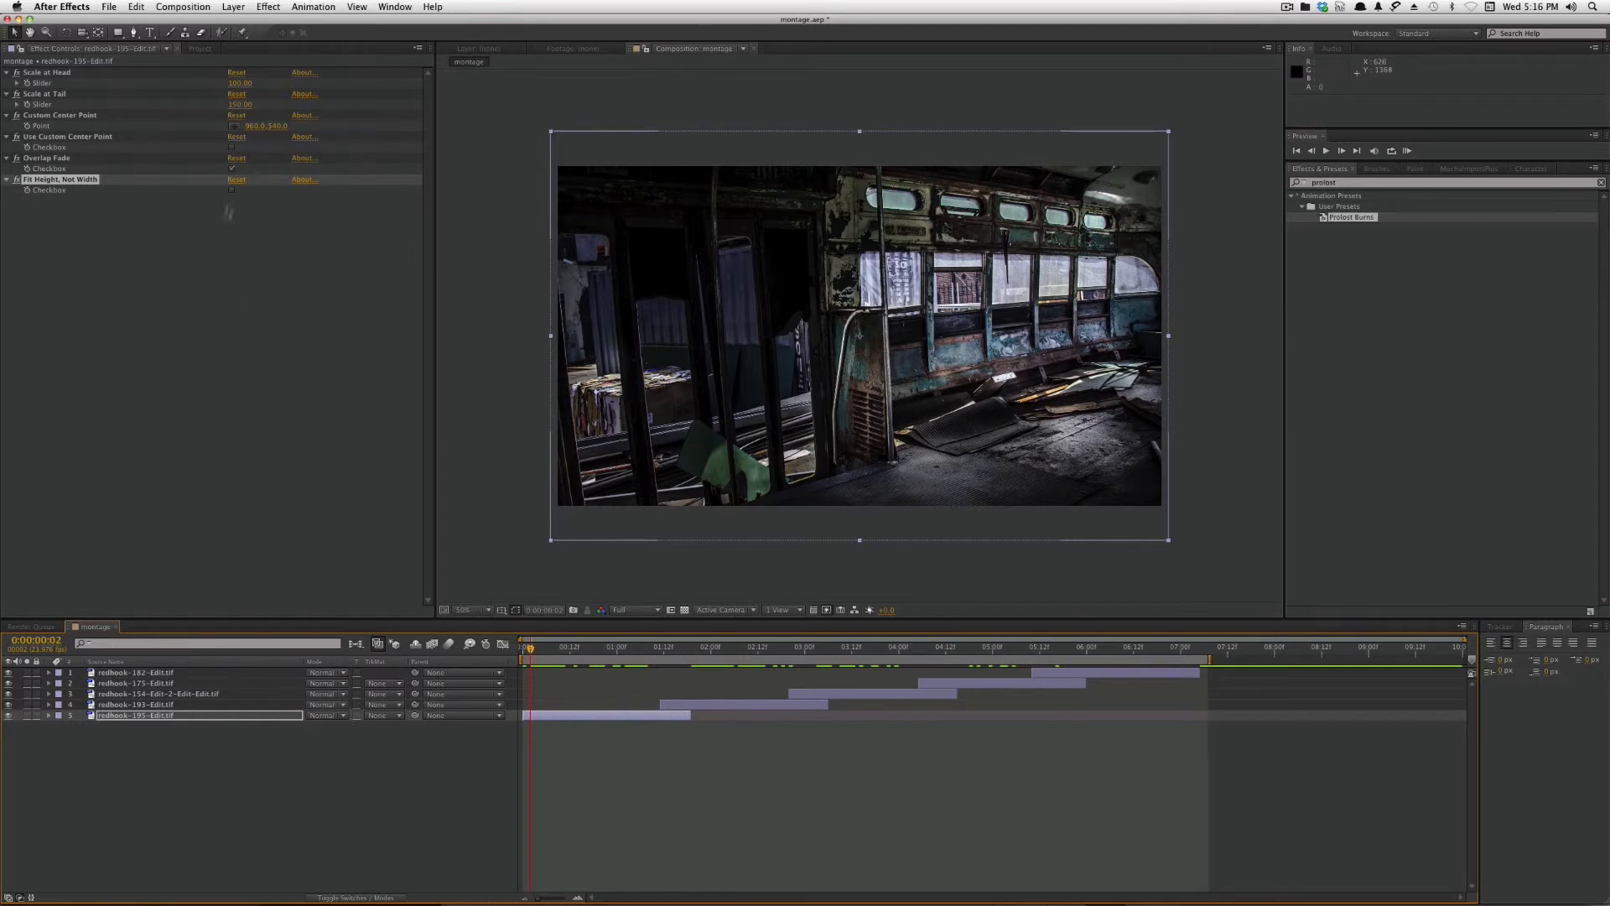
- Place the redhook-195 layer's custom center point on the row of bus windows, and enable Use Custom Center Point
left_click(235, 126)
left_click(970, 288)
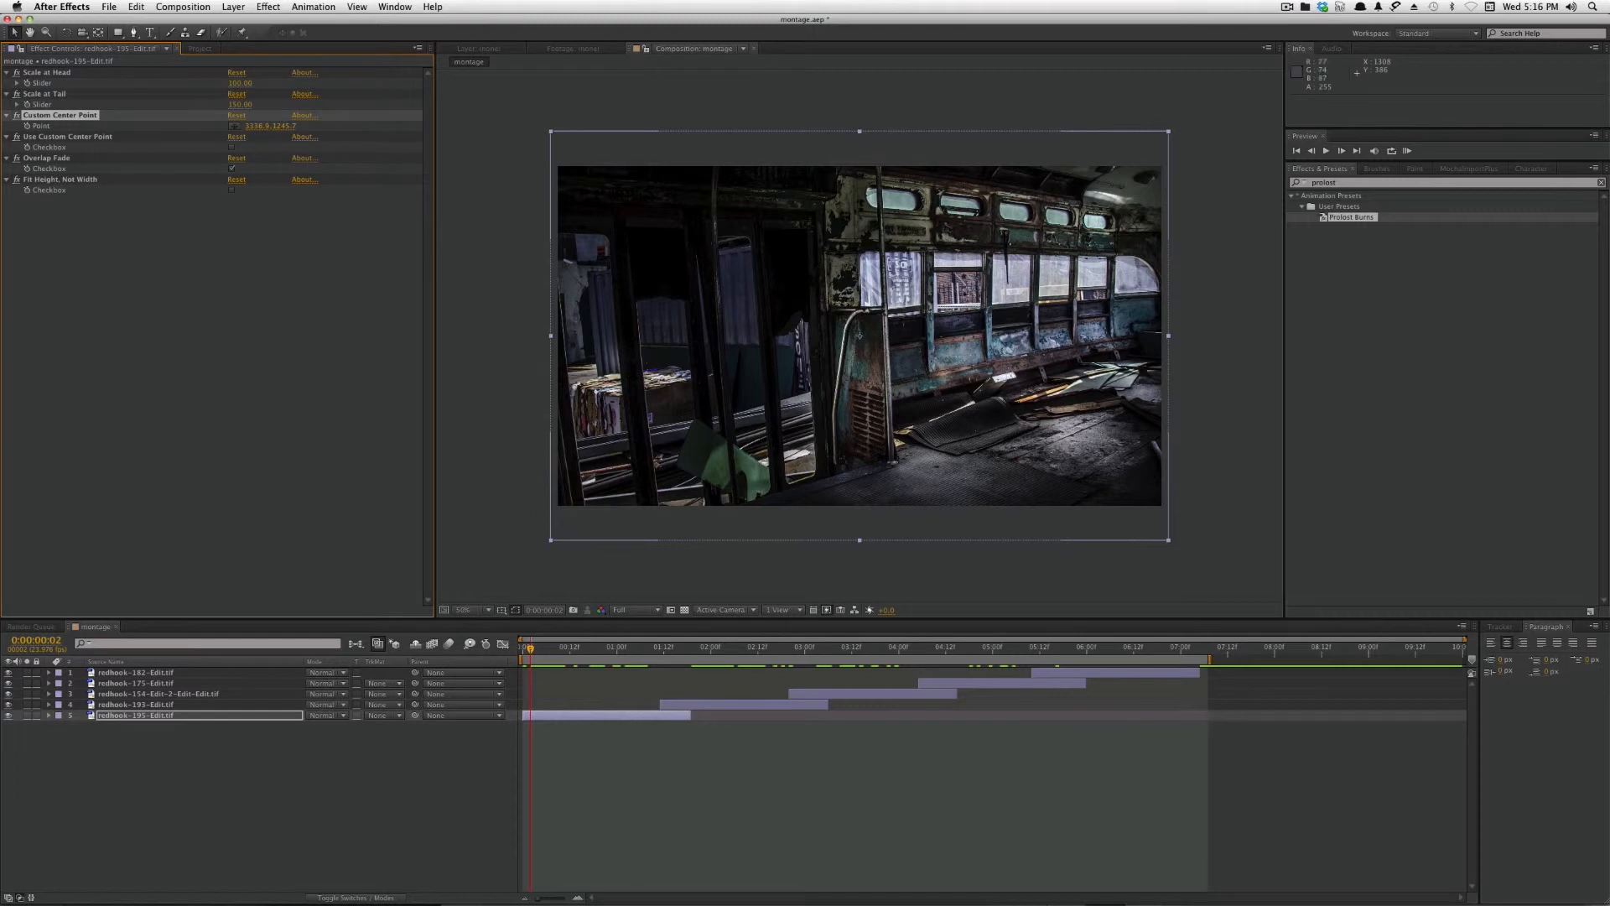
left_click(231, 147)
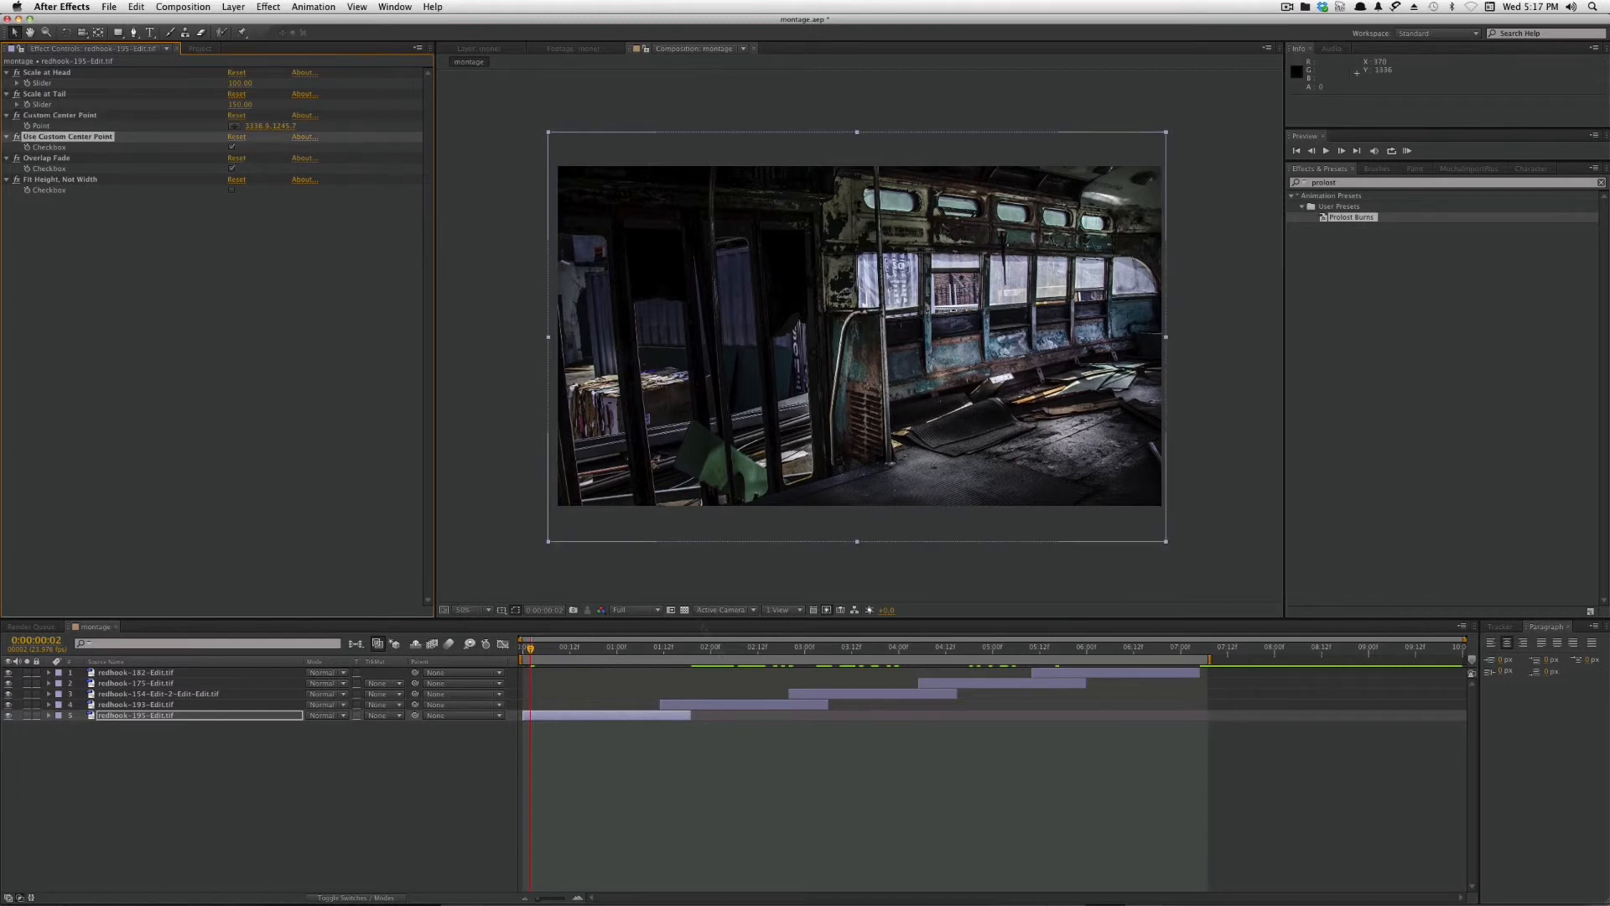
- Preview the montage from its start, and shorten the work area's end slightly for another preview
left_click_drag(531, 644, 483, 696)
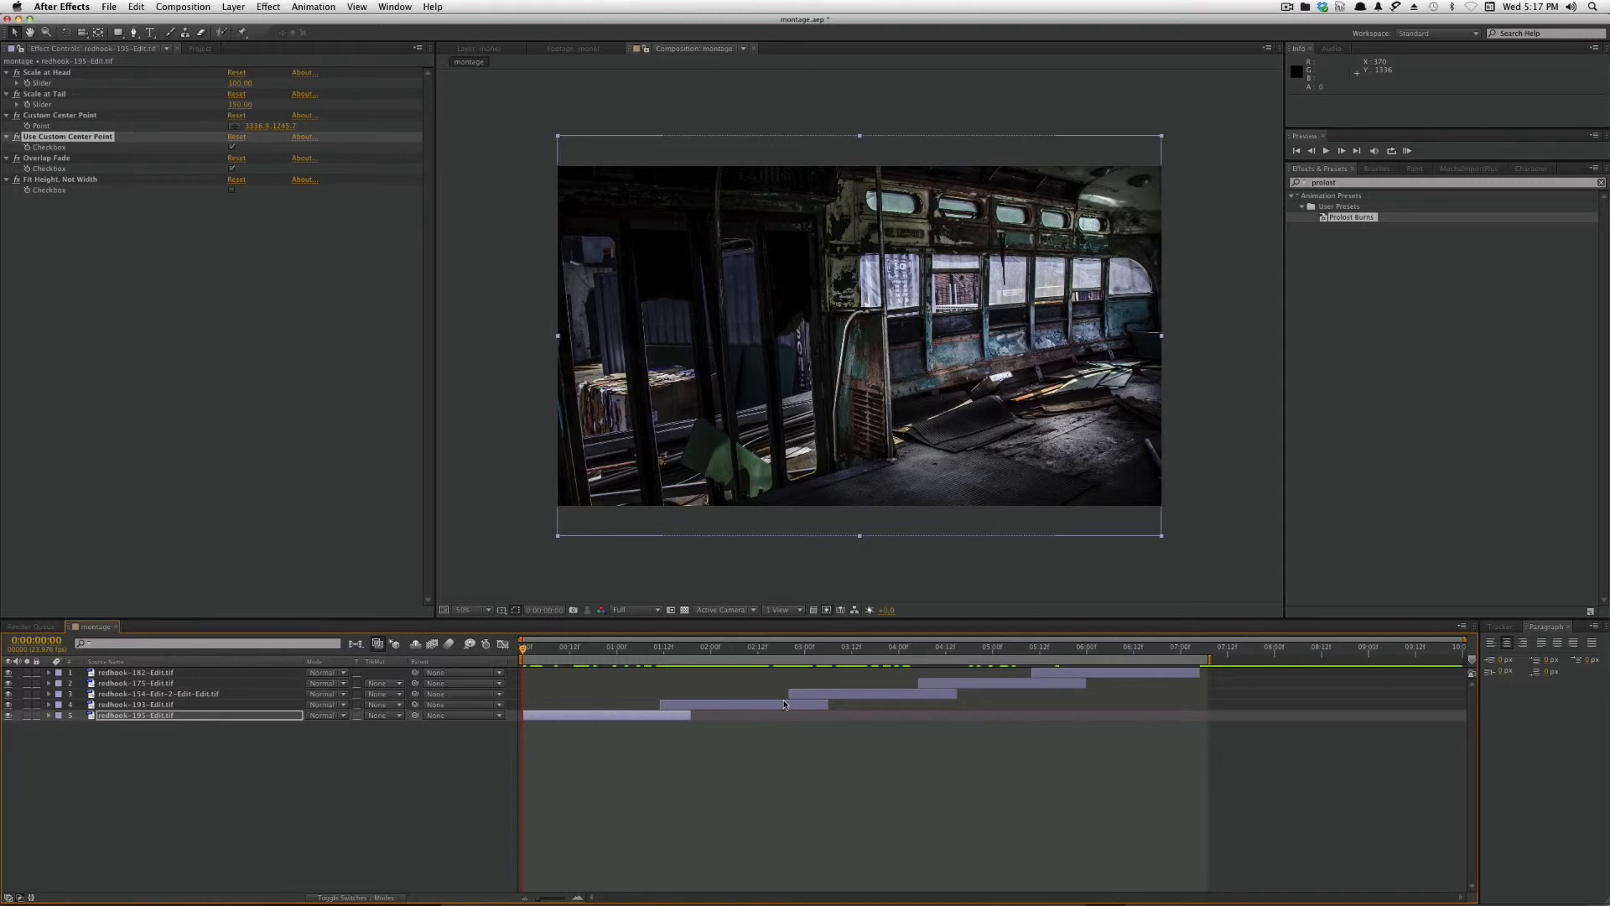
key("KP_0")
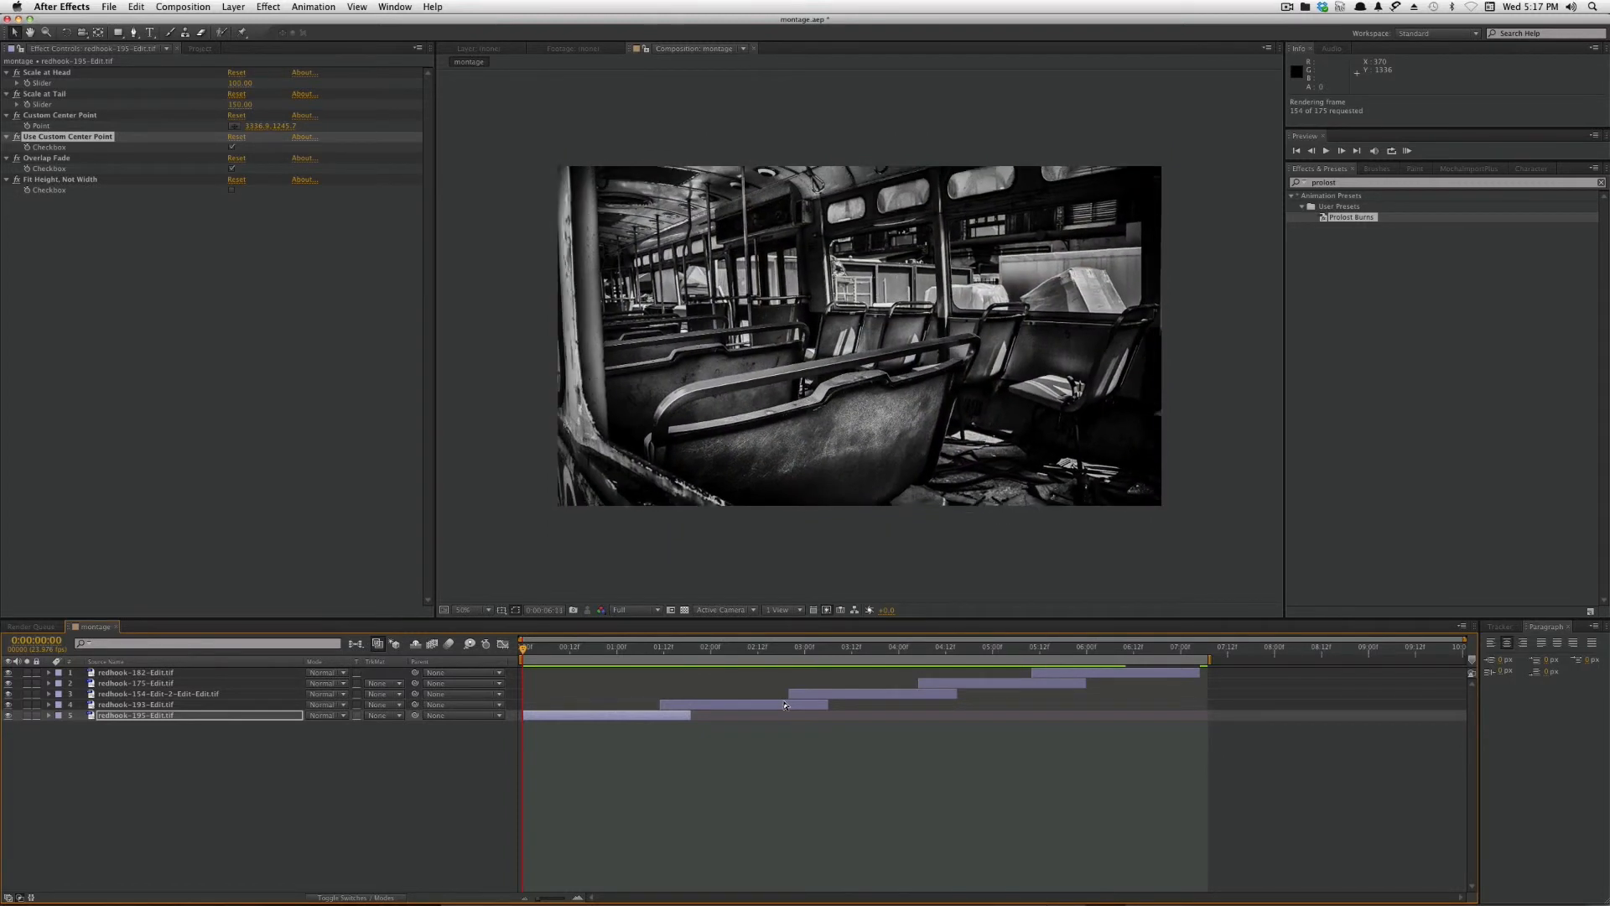
left_click_drag(1209, 659, 1203, 658)
key("KP_0")
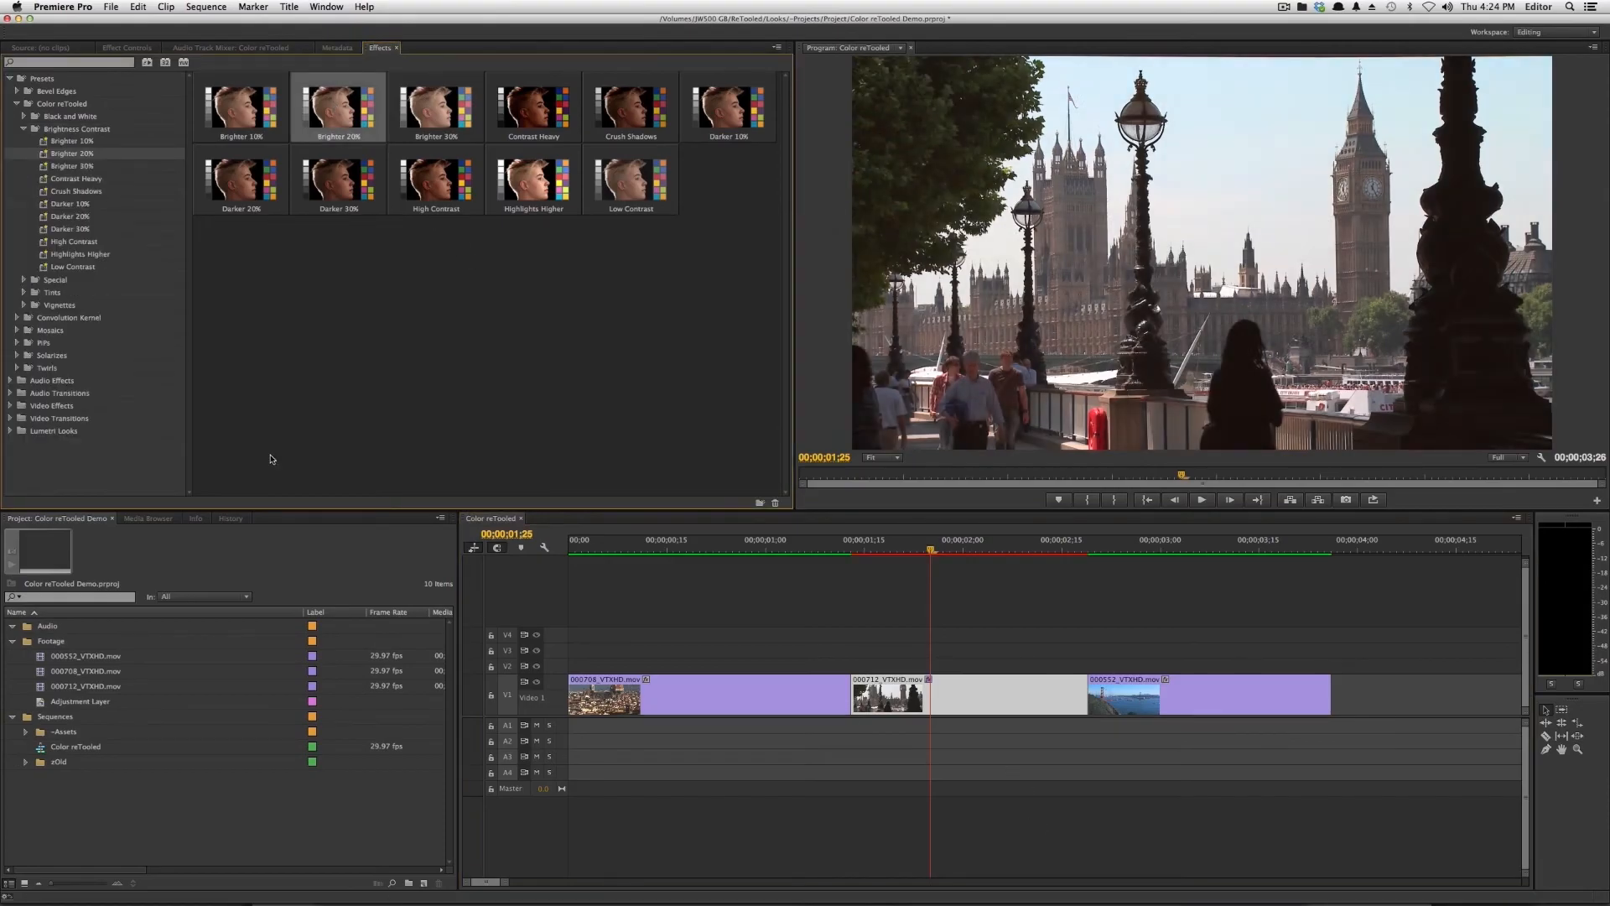
- In Premiere Pro, try the Blurry Vignette Heavy and Vignette Oval 60% presets on the 000712_VTXHD.mov clip, and remove the effects
left_click(87, 307)
left_click(250, 126)
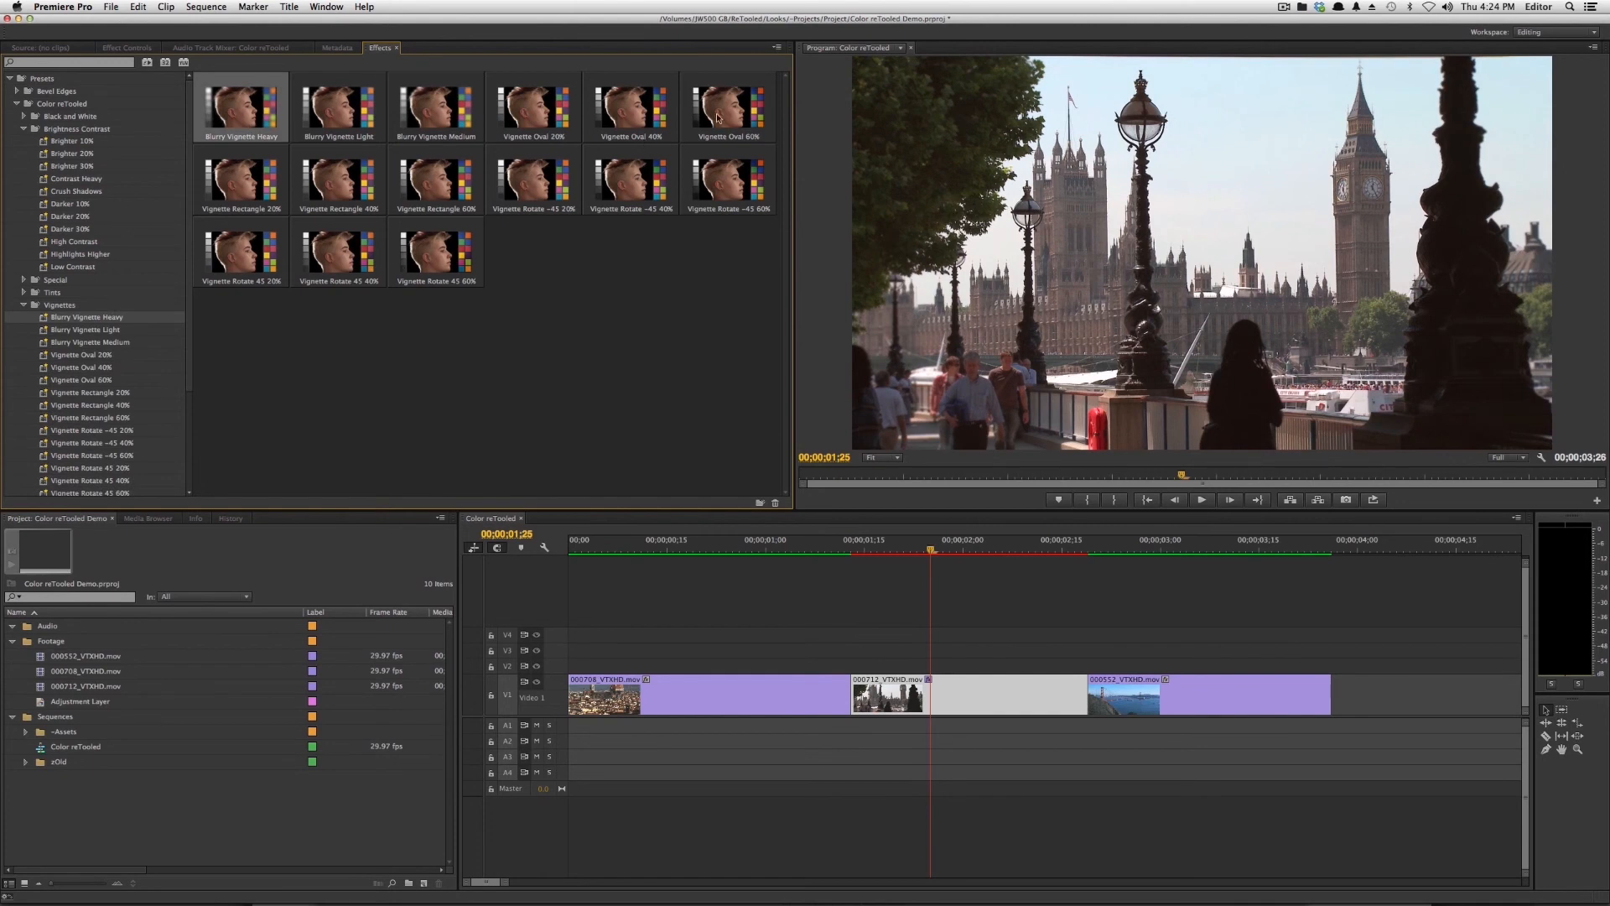
left_click(719, 119)
left_click(126, 48)
key("Delete")
- Try the tint presets Vintage2, Golden Glow, Cool Shadow Warm Highlight High Contrast and w Glow on the middle clip, undoing each
left_click(379, 48)
left_click(52, 293)
double_click(630, 254)
key("super+z")
double_click(436, 181)
key("super+z")
double_click(532, 109)
key("super+z")
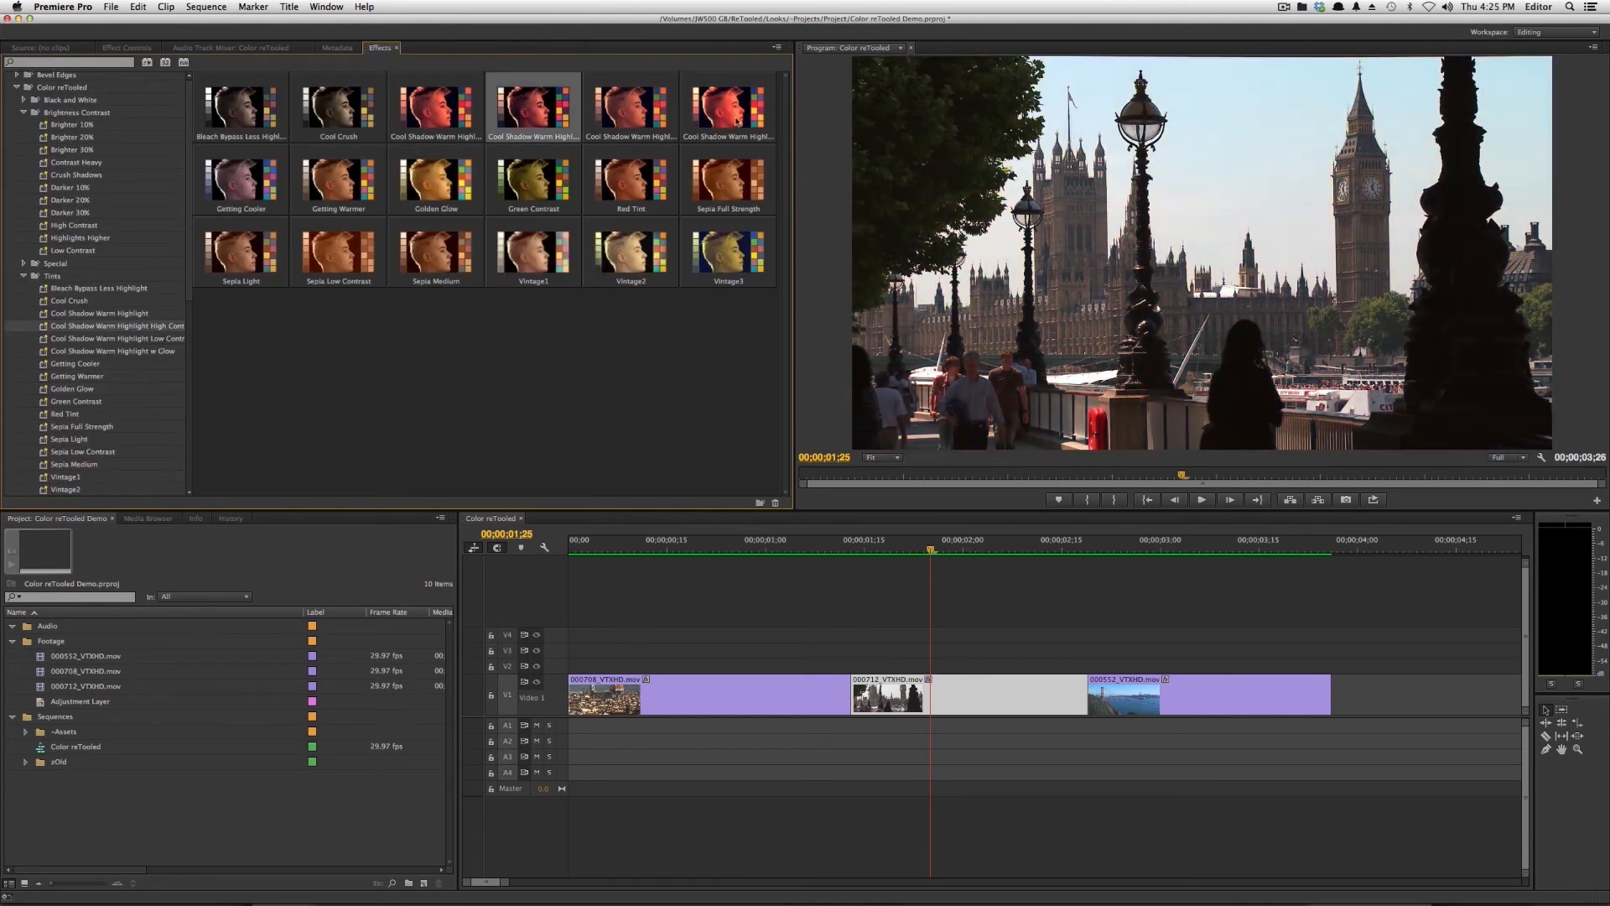
double_click(728, 109)
key("super+z")
- Place the Adjustment Layer on Video 3 from the sequence start, and shorten it to end with the last clip
left_click_drag(80, 701, 573, 650)
left_click(1369, 625)
key("minus")
left_click_drag(1330, 650, 1162, 651)
left_click(911, 651)
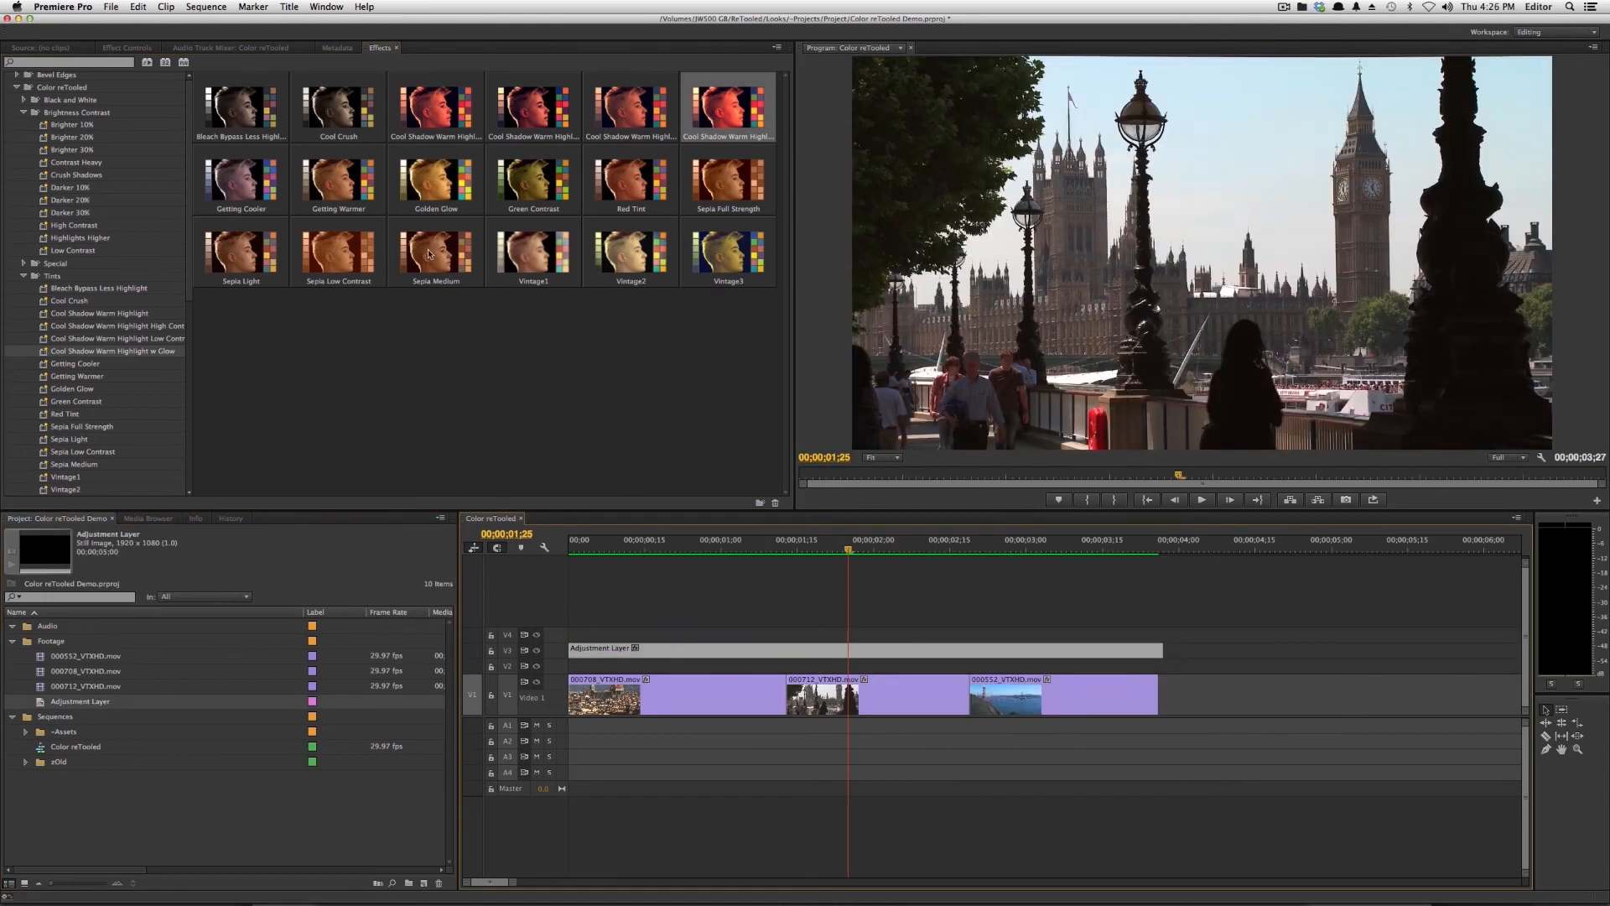
- Apply the Vintage3 preset to the adjustment layer, check it over the last clip, and reduce the layer's opacity slightly on the expanded Video 3 track
double_click(727, 253)
left_click(1097, 547)
double_click(549, 650)
left_click_drag(619, 629, 618, 644)
- Compare the picture at 00;00;01;24 with the adjustment layer disabled, and delete the layer from Video 3
left_click(843, 547)
key("shift+super+e")
key("Delete")
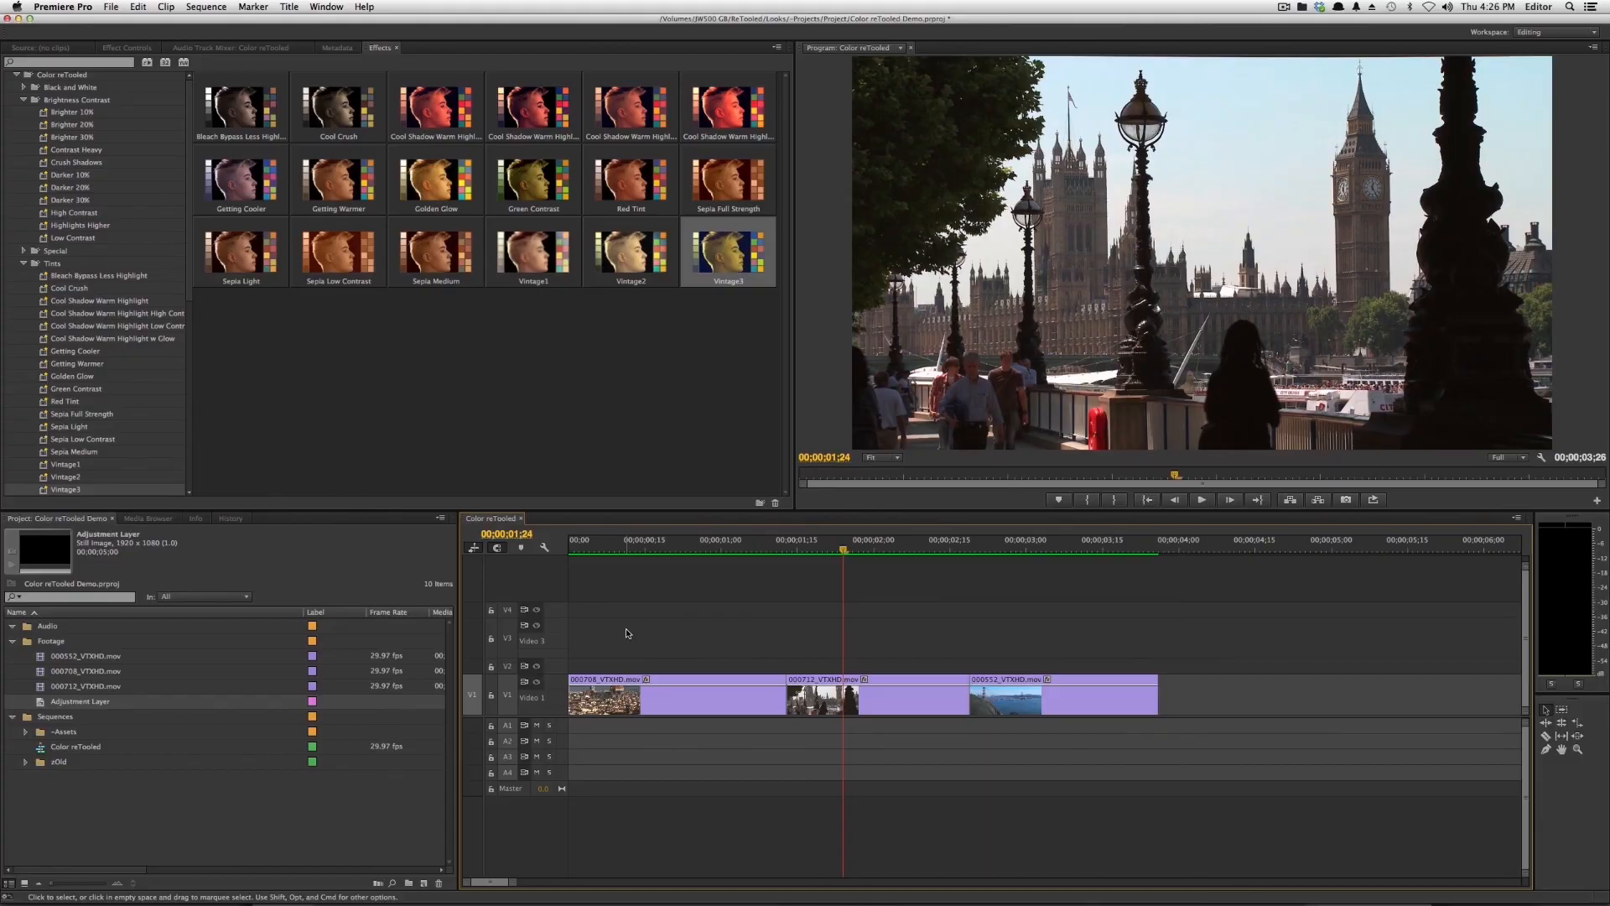